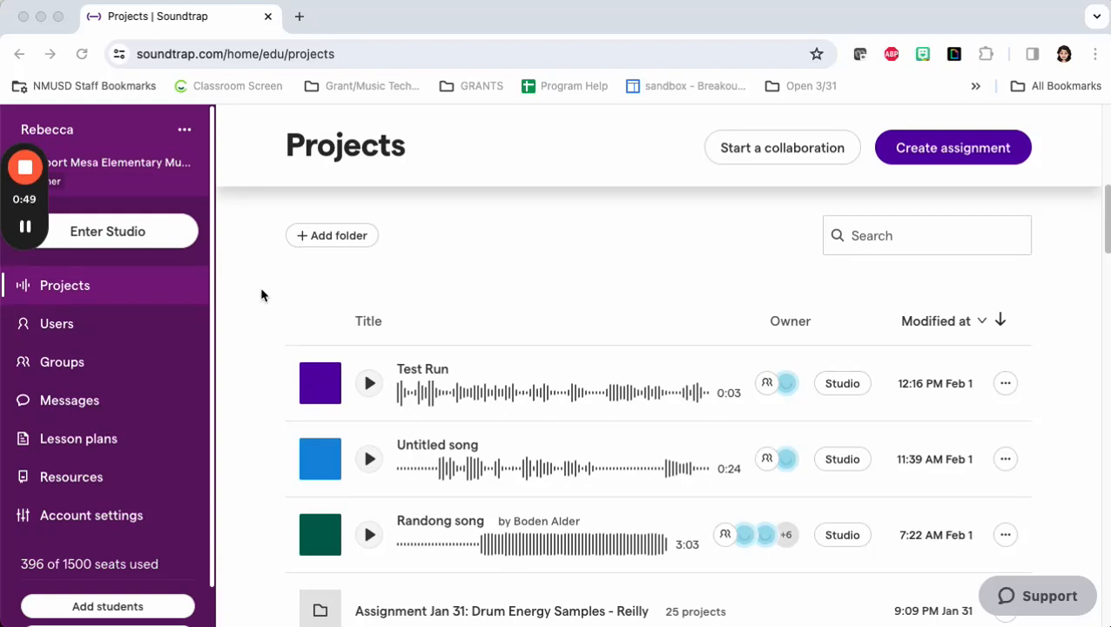
{"action": "mouse_move", "coordinate": [31, 152]}
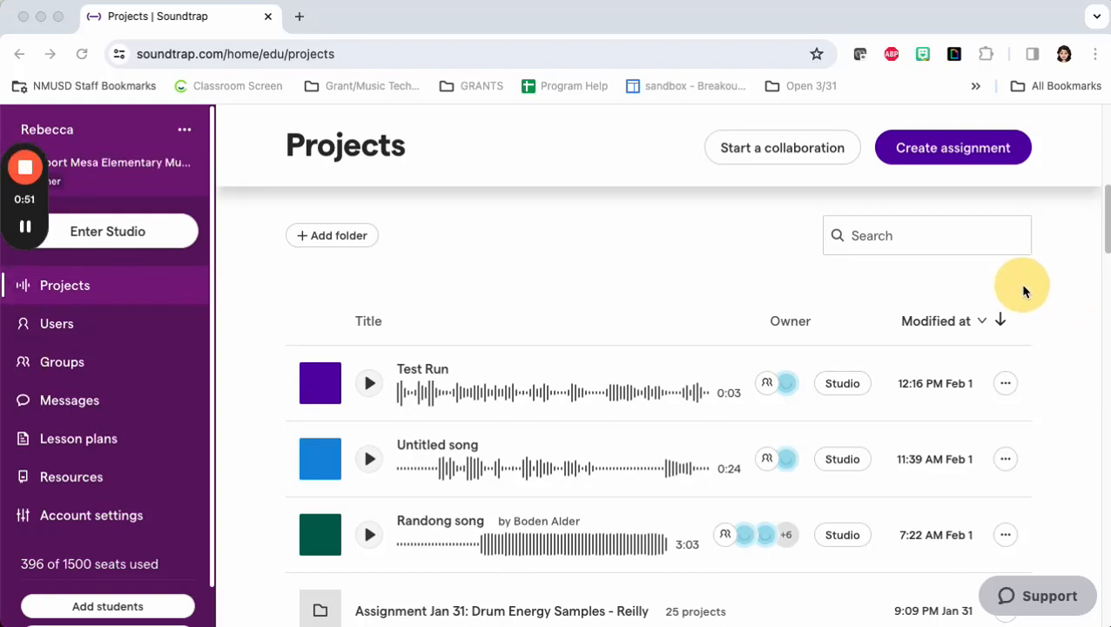
{"action": "mouse_move", "coordinate": [7, 162]}
{"action": "left_mouse_down"}
{"action": "mouse_move", "coordinate": [801, 223]}
{"action": "mouse_move", "coordinate": [1098, 228]}
{"action": "mouse_move", "coordinate": [1075, 237]}
{"action": "left_mouse_up"}
{"action": "left_click", "coordinate": [1087, 428]}
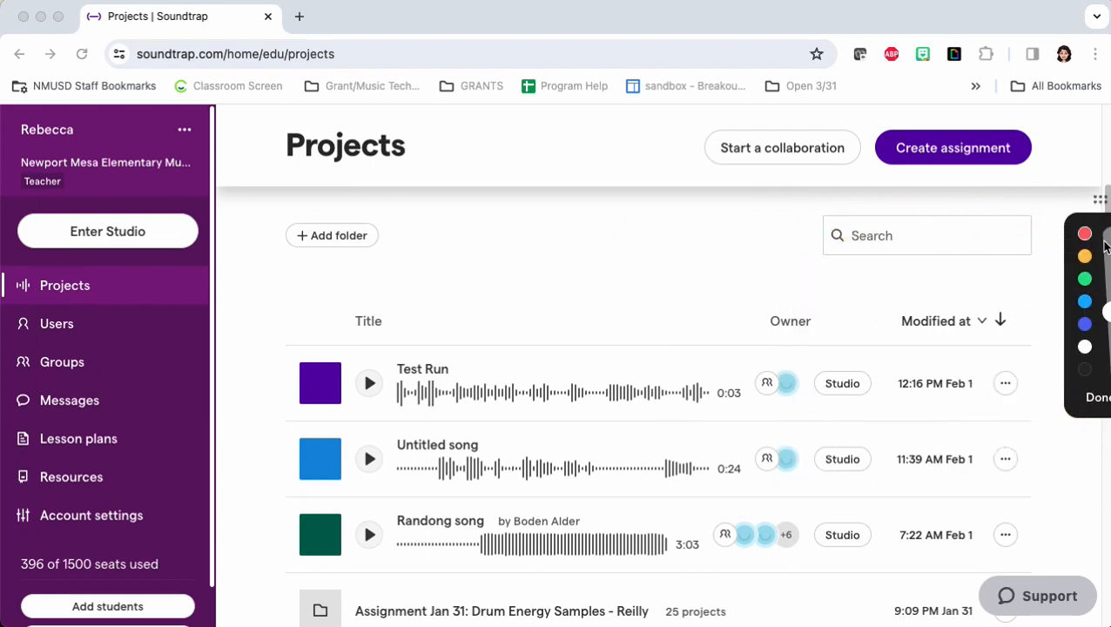
{"action": "left_click", "coordinate": [1086, 234]}
{"action": "mouse_move", "coordinate": [179, 179]}
{"action": "left_mouse_down"}
{"action": "mouse_move", "coordinate": [164, 180]}
{"action": "mouse_move", "coordinate": [216, 193]}
{"action": "mouse_move", "coordinate": [149, 181]}
{"action": "left_mouse_up"}
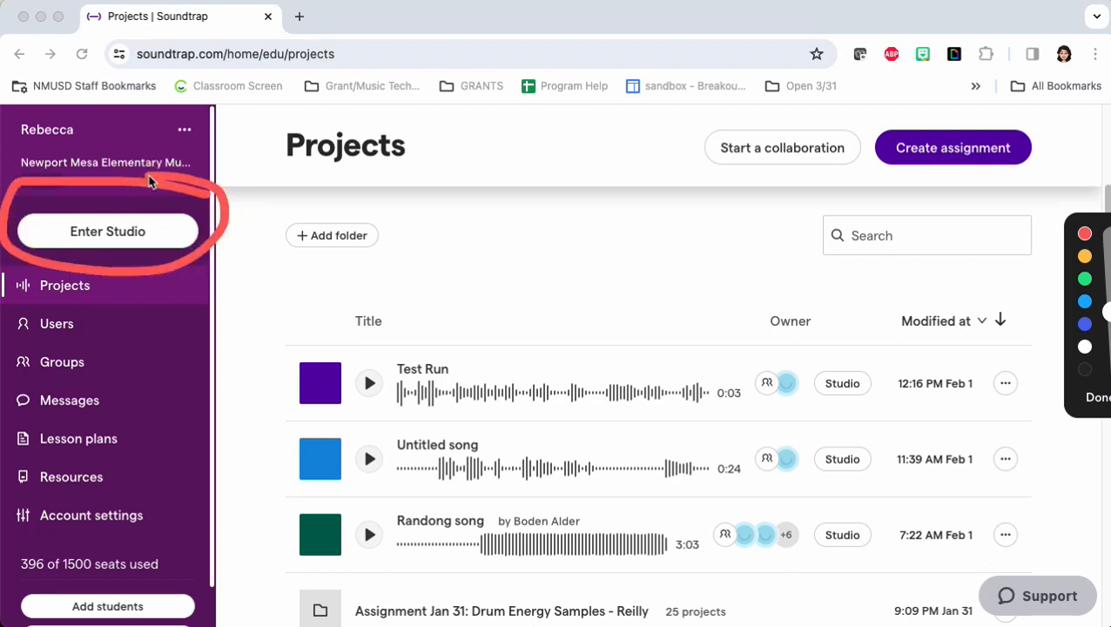
{"action": "left_click", "coordinate": [1094, 400]}
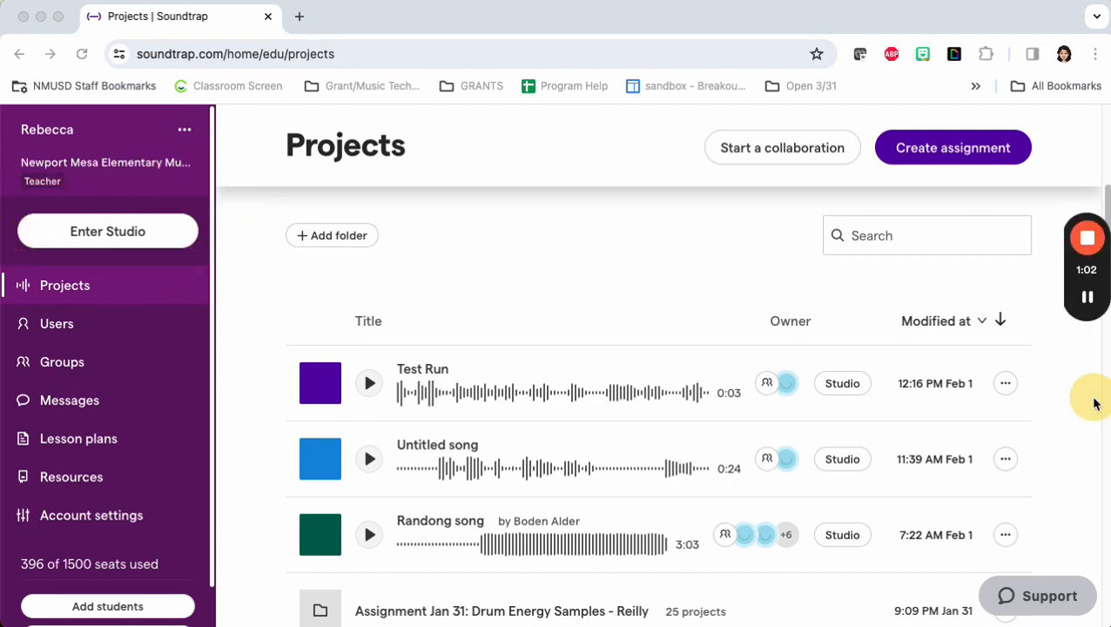
Step: Enter the studio and create a new Music project
{"action": "left_click", "coordinate": [115, 234]}
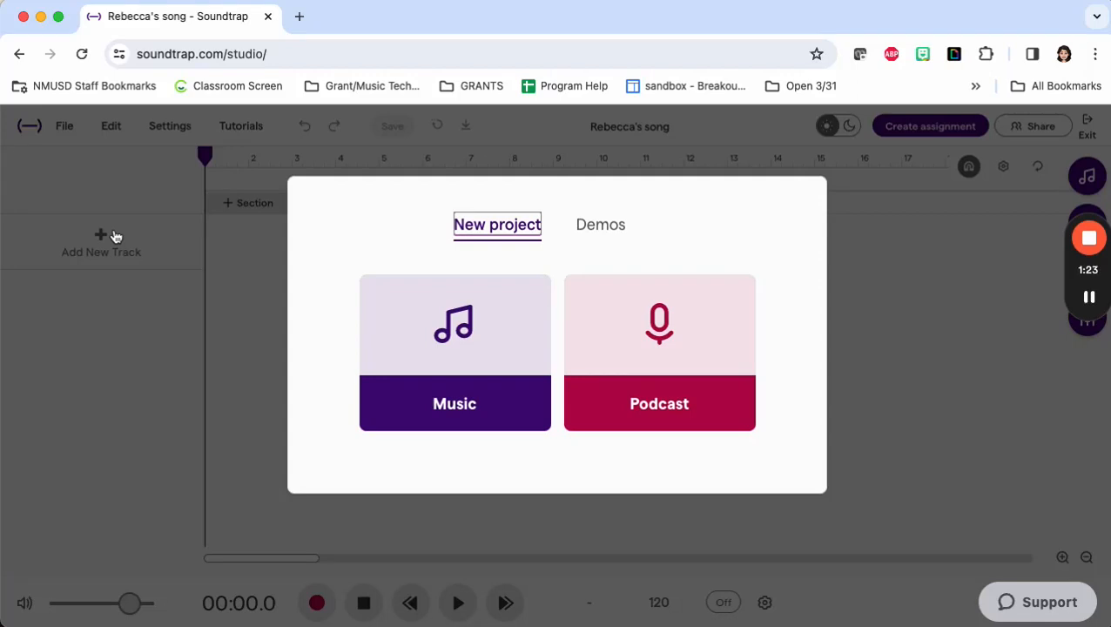
{"action": "left_click", "coordinate": [483, 350]}
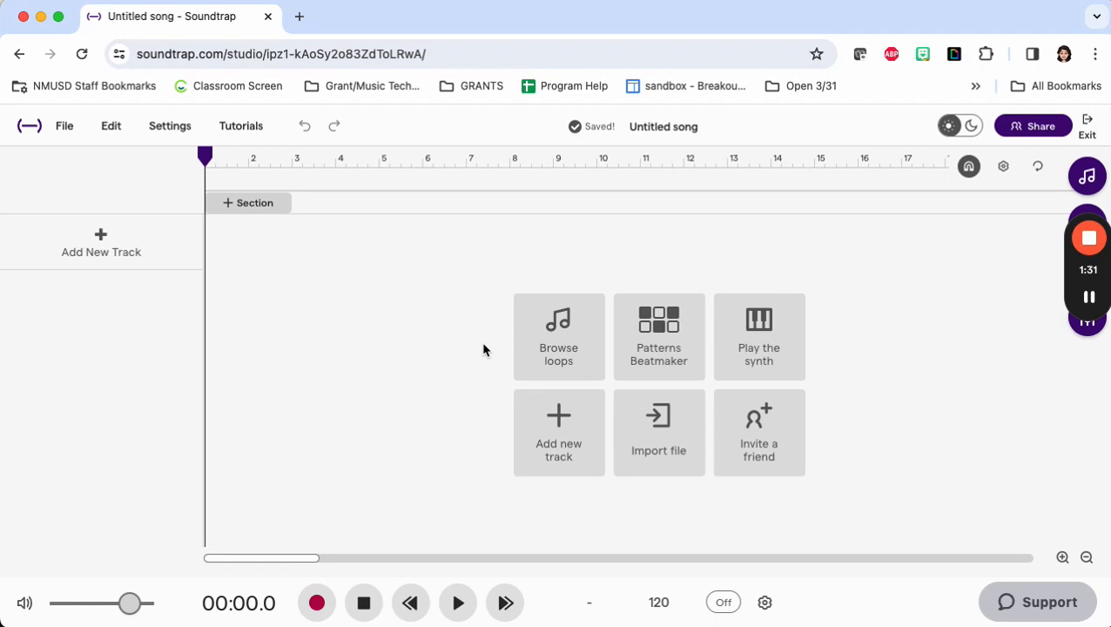
{"action": "mouse_move", "coordinate": [1065, 248]}
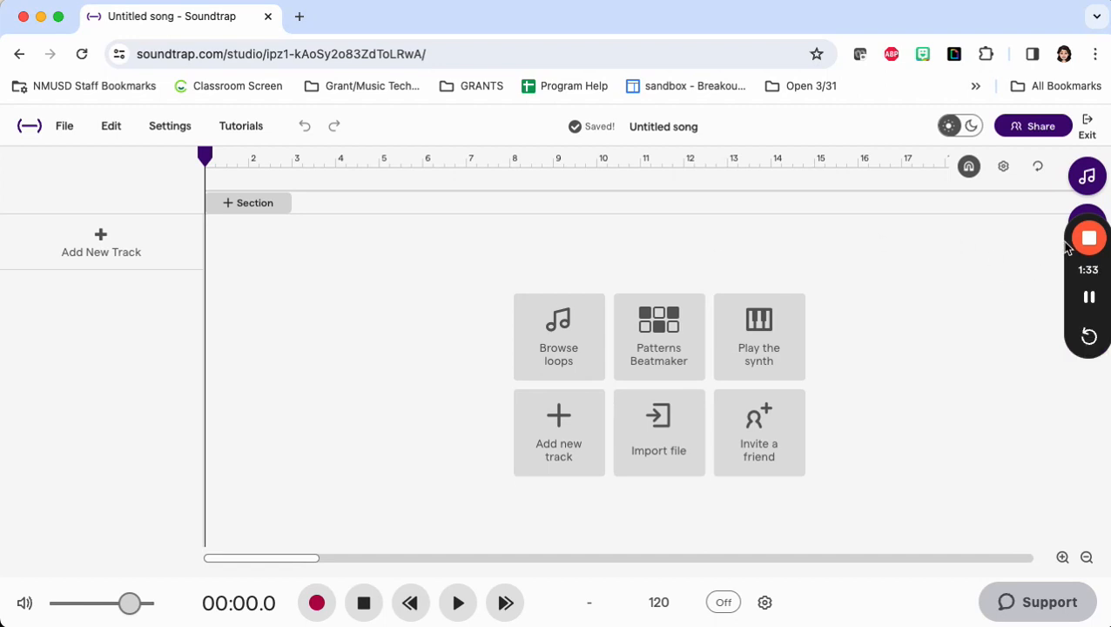
{"action": "left_click_drag", "start_coordinate": [1065, 248], "coordinate": [12, 320]}
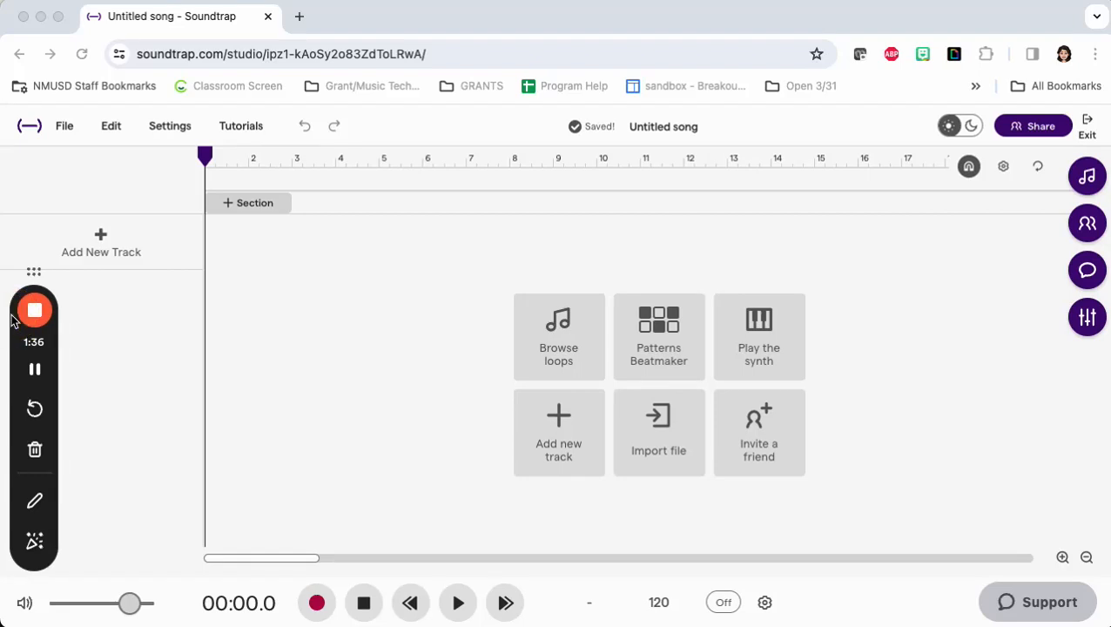
{"action": "left_click", "coordinate": [36, 504]}
{"action": "left_click", "coordinate": [30, 307]}
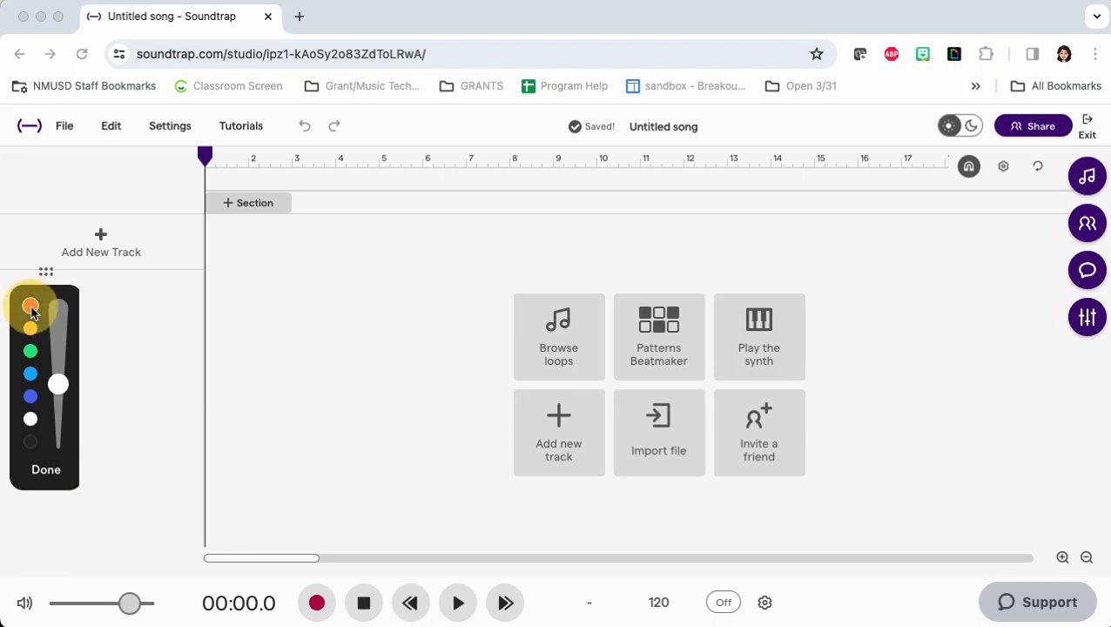
{"action": "mouse_move", "coordinate": [1088, 130]}
{"action": "left_mouse_down"}
{"action": "mouse_move", "coordinate": [1107, 213]}
{"action": "mouse_move", "coordinate": [1085, 141]}
{"action": "left_mouse_up"}
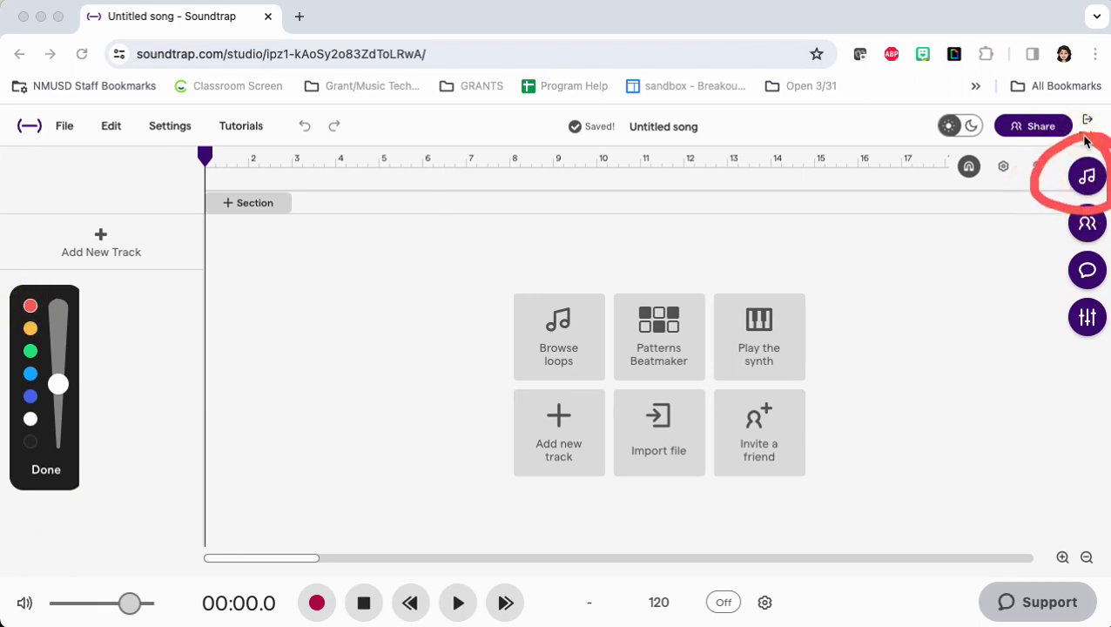
{"action": "left_click", "coordinate": [40, 475]}
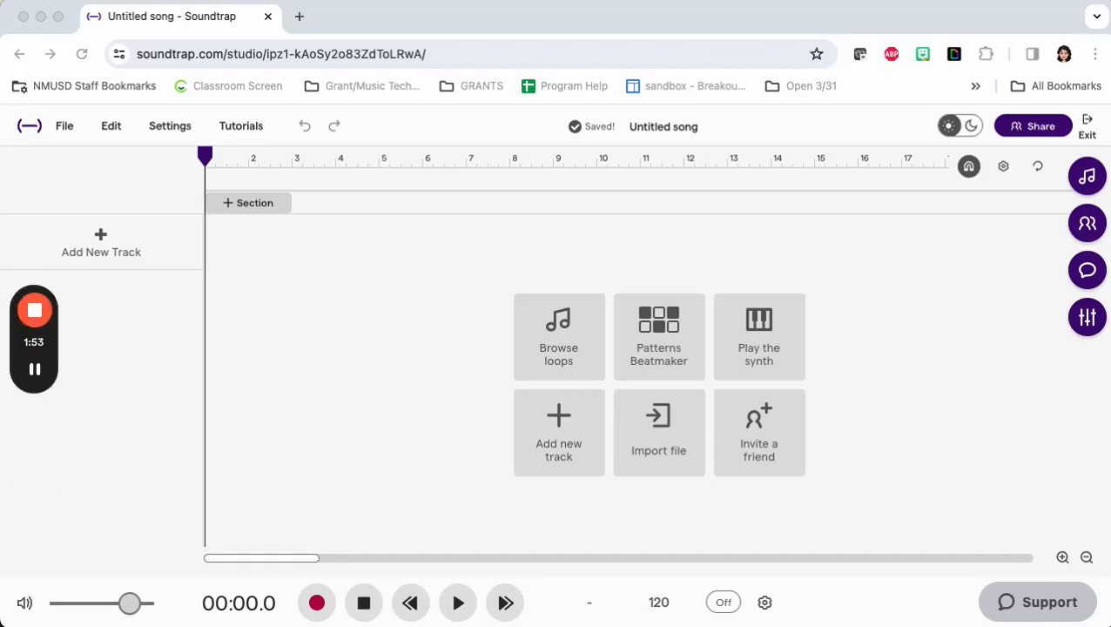
Step: Open the loops and one-shots library, show the Sounds category and find the Bicycle Bell sounds
{"action": "left_click", "coordinate": [1085, 178]}
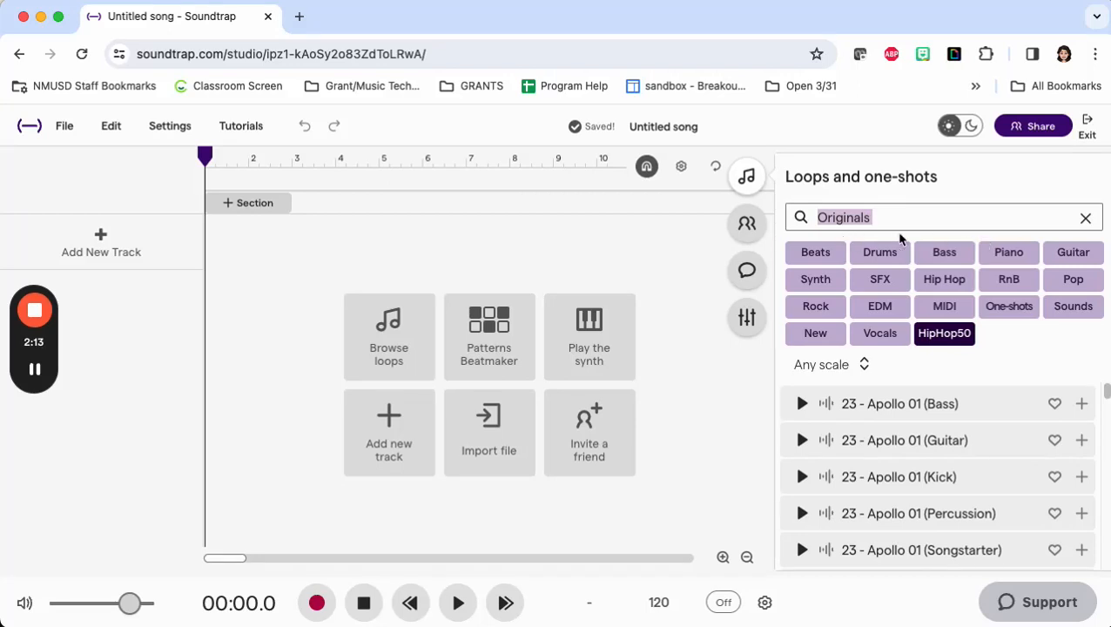
{"action": "left_click", "coordinate": [1067, 313]}
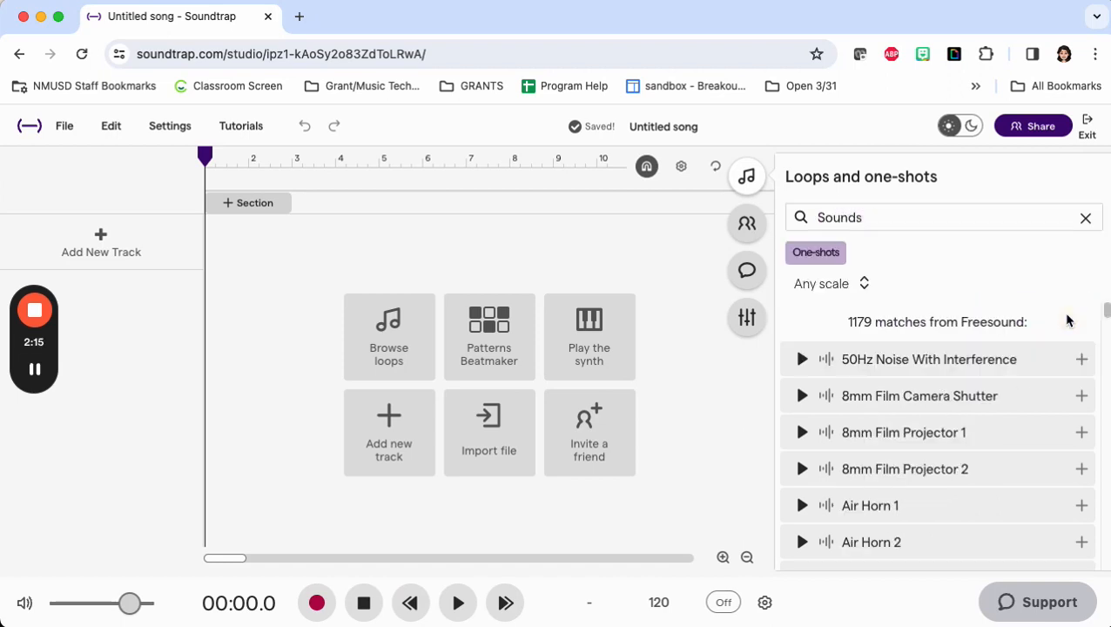
{"action": "scroll", "coordinate": [970, 396], "scroll_direction": "down", "scroll_amount": 4}
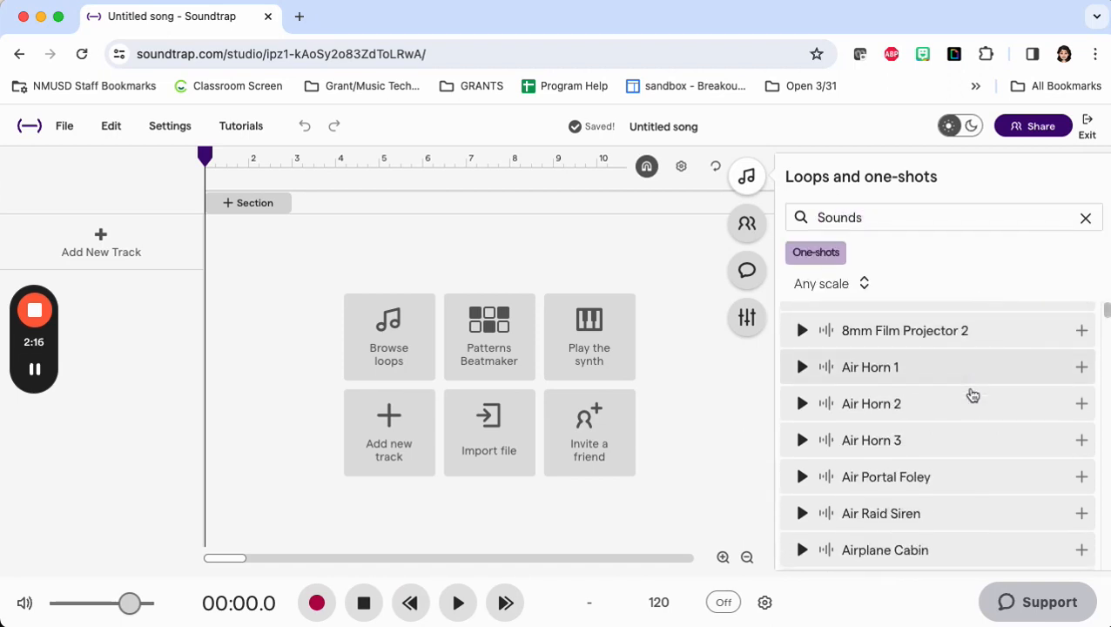
{"action": "scroll", "coordinate": [972, 394], "scroll_direction": "down", "scroll_amount": 20}
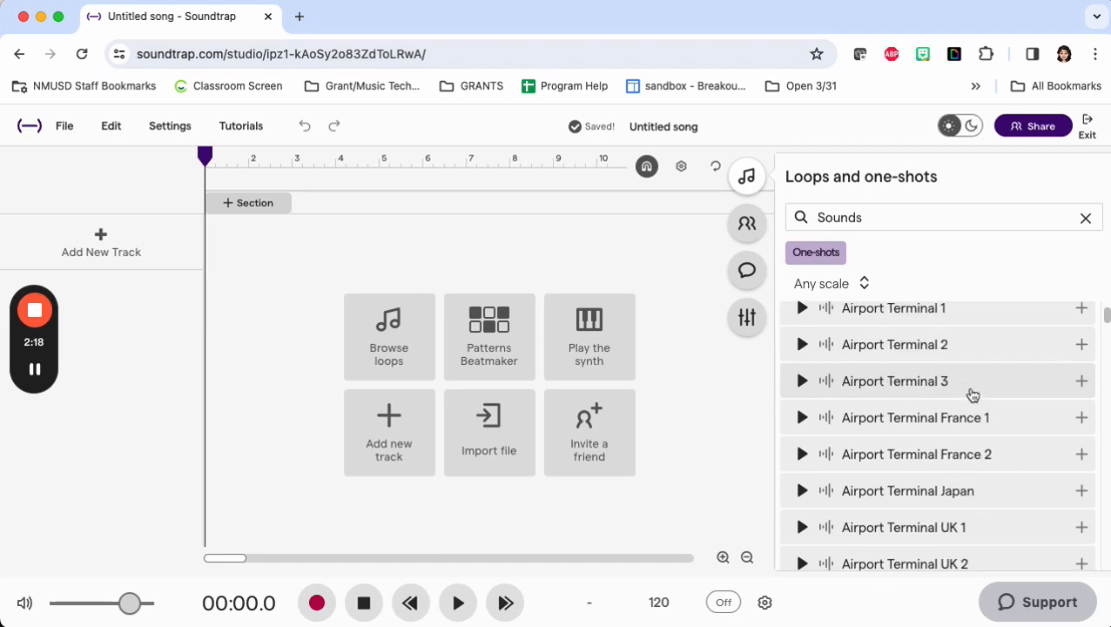
{"action": "scroll", "coordinate": [972, 394], "scroll_direction": "down", "scroll_amount": 10}
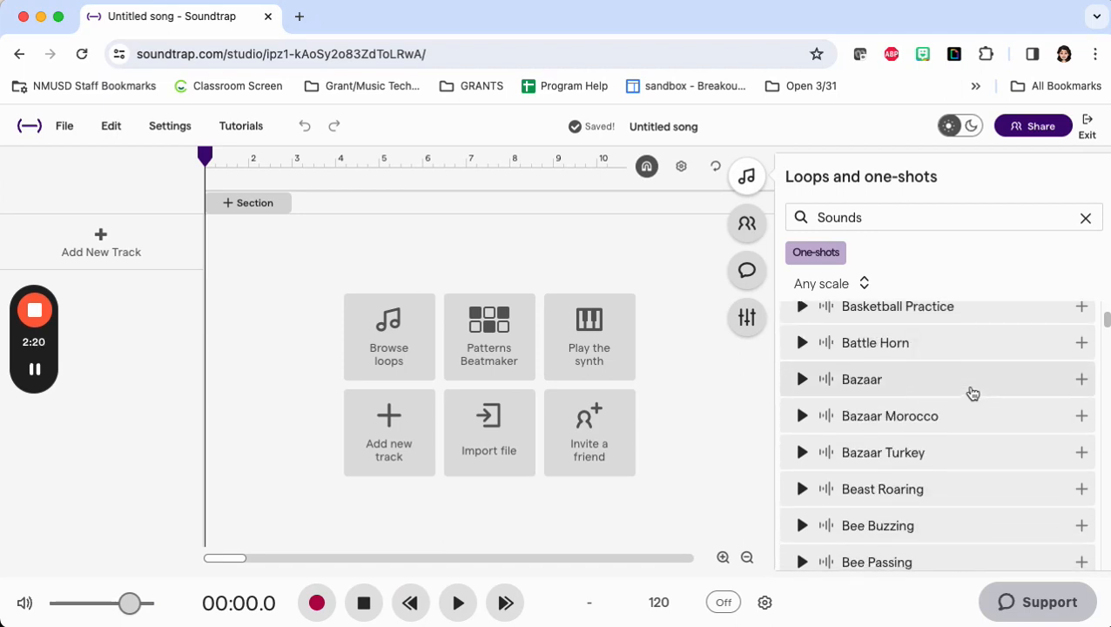
{"action": "scroll", "coordinate": [972, 393], "scroll_direction": "down", "scroll_amount": 2}
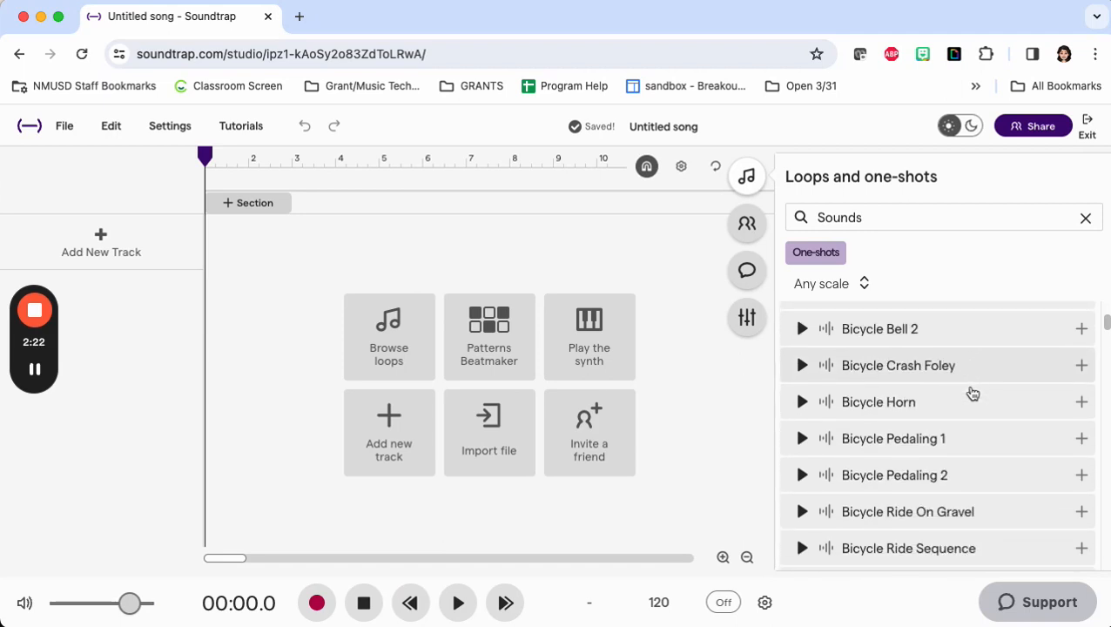
{"action": "scroll", "coordinate": [972, 393], "scroll_direction": "up", "scroll_amount": 1}
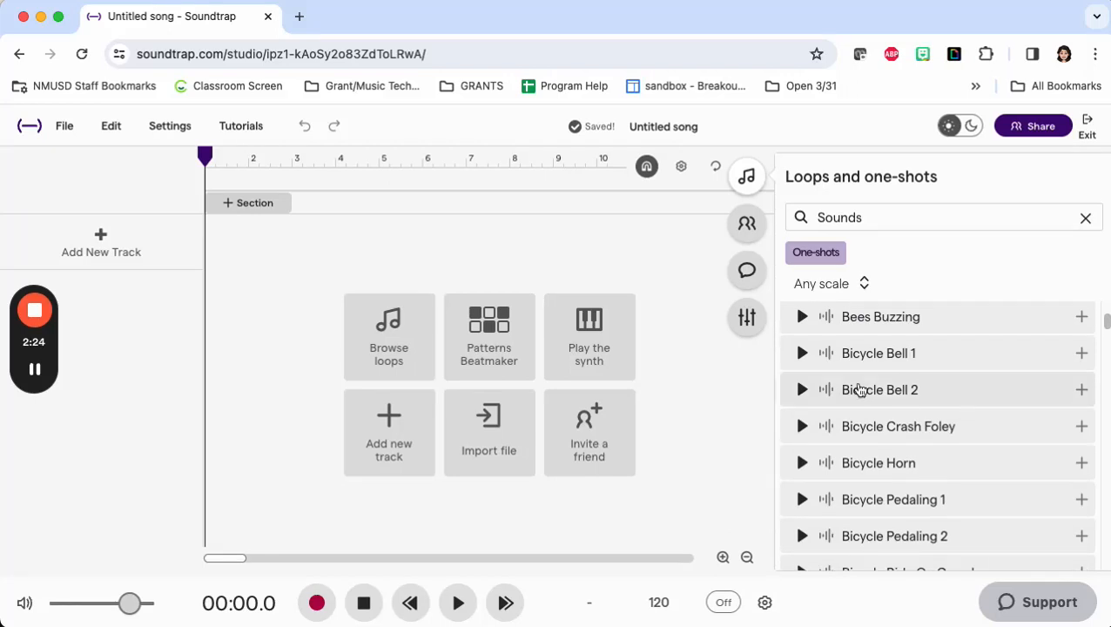
Step: Preview Bicycle Bell 1 and add it as a new track at the start of the timeline, acknowledging the Freesound.org notice
{"action": "left_click", "coordinate": [802, 353]}
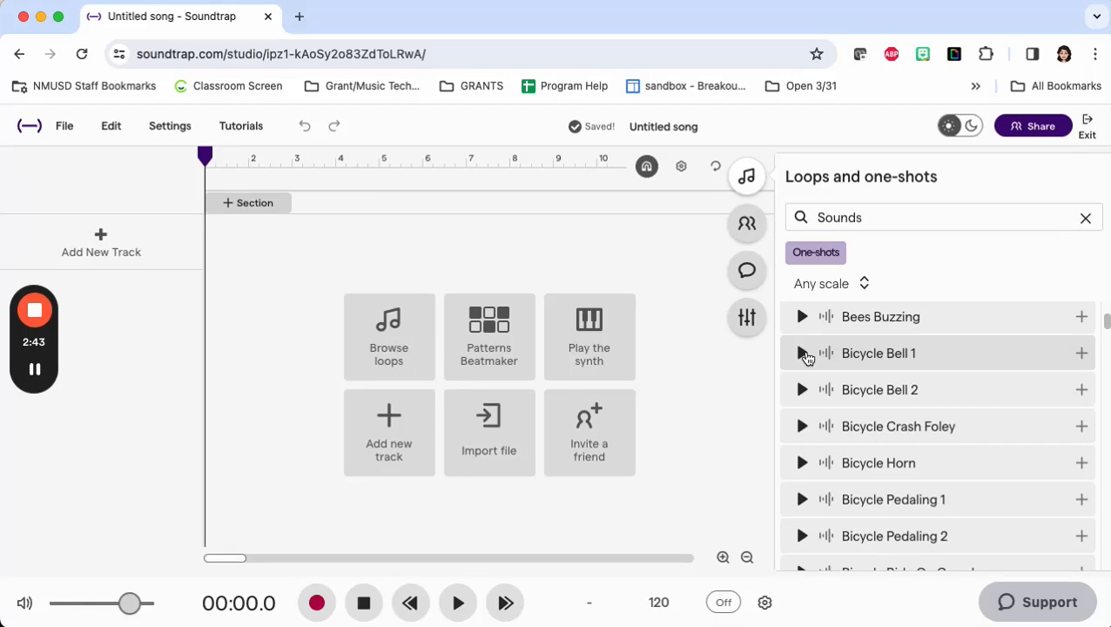
{"action": "left_click", "coordinate": [952, 357]}
{"action": "left_click_drag", "start_coordinate": [952, 357], "coordinate": [206, 253]}
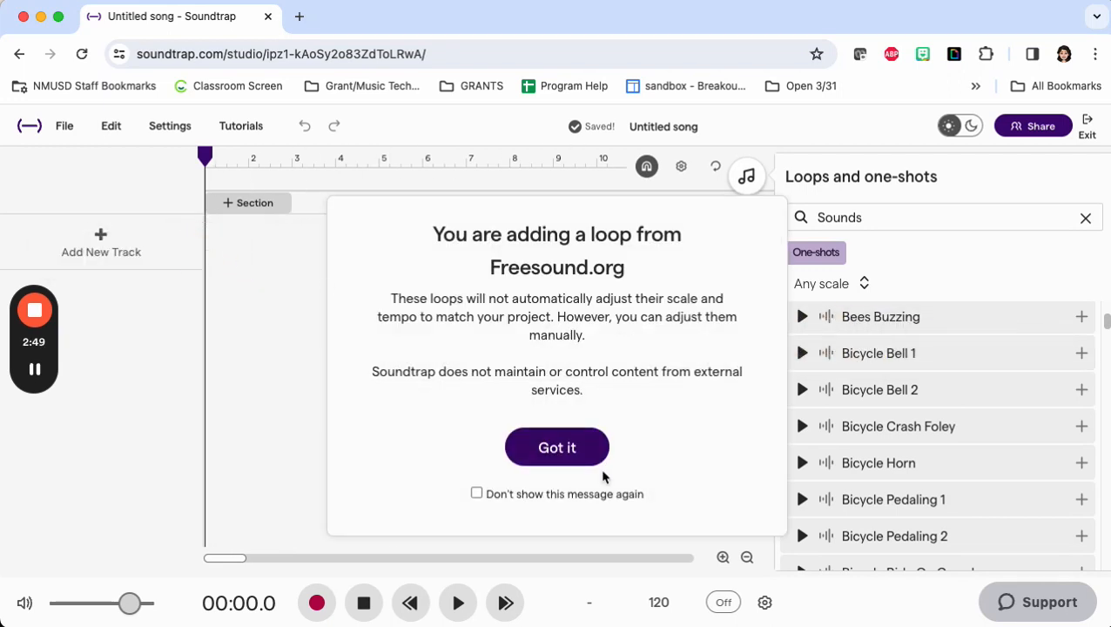
{"action": "left_click", "coordinate": [567, 450]}
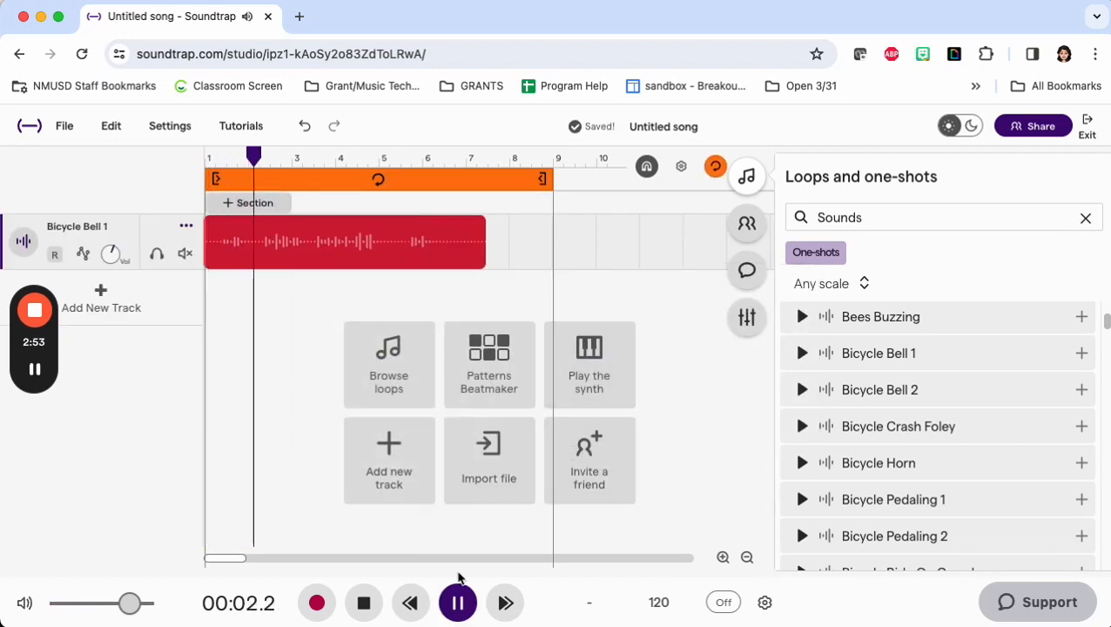
Step: Pause the song's playback and turn off the timeline's loop range
{"action": "left_click", "coordinate": [458, 602]}
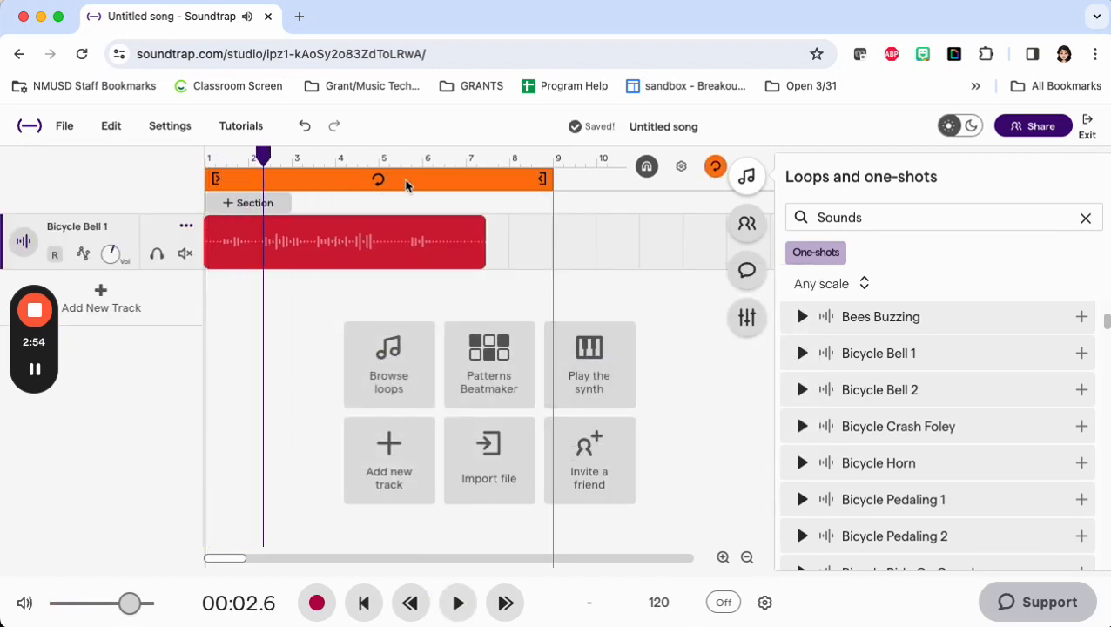
{"action": "left_click", "coordinate": [377, 180]}
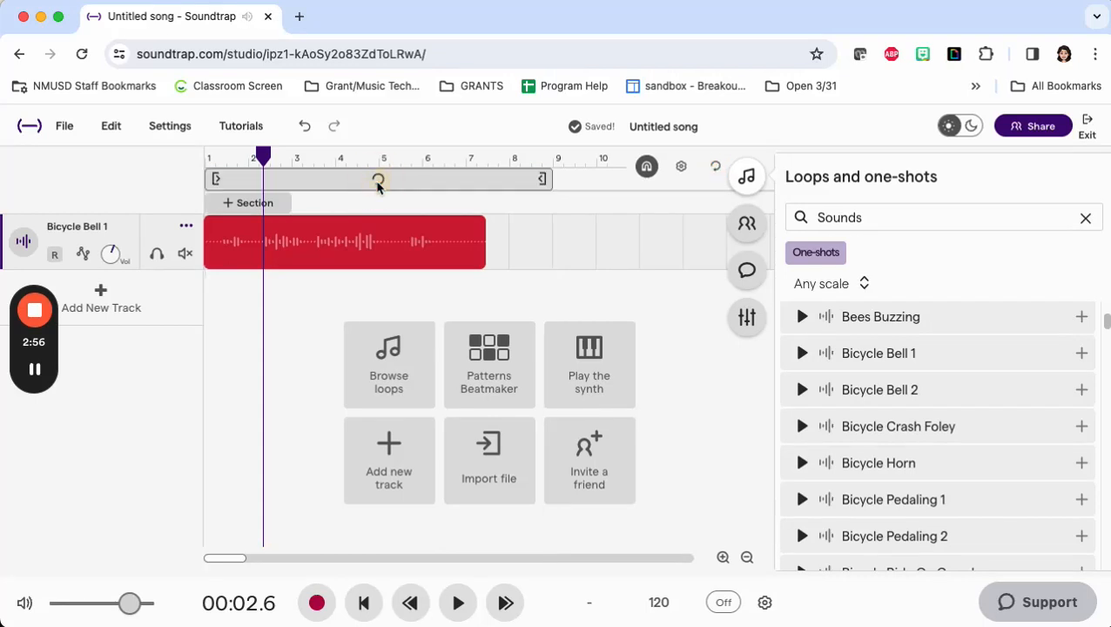
Step: Move the playhead to 00:05.0 on the timeline, within the Bicycle Bell 1 region
{"action": "left_click", "coordinate": [276, 347]}
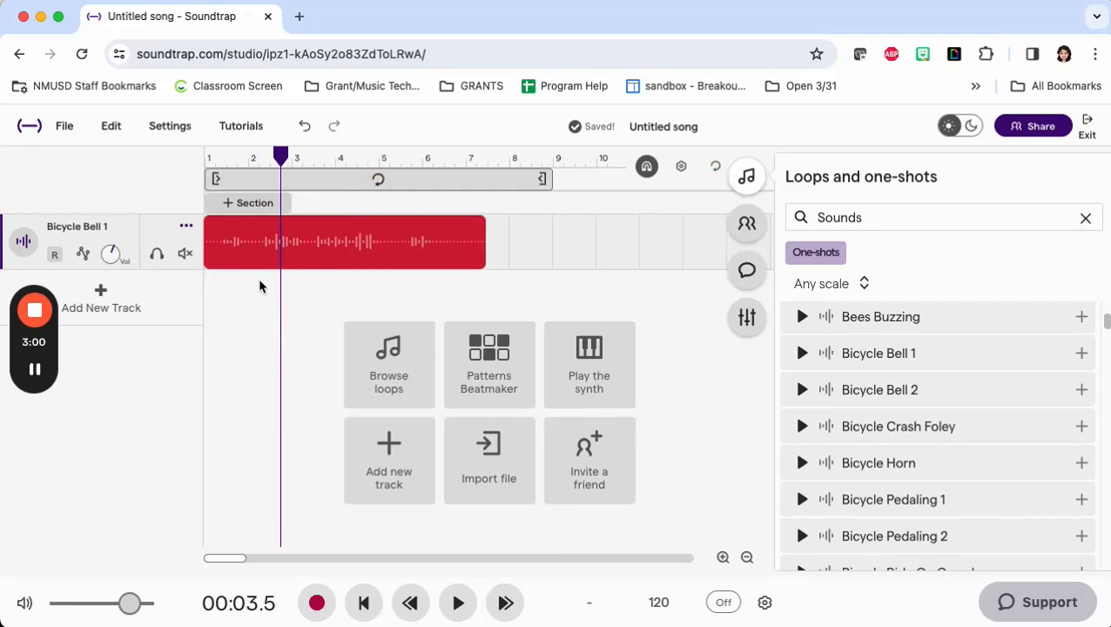
{"action": "left_click_drag", "start_coordinate": [282, 155], "coordinate": [313, 156]}
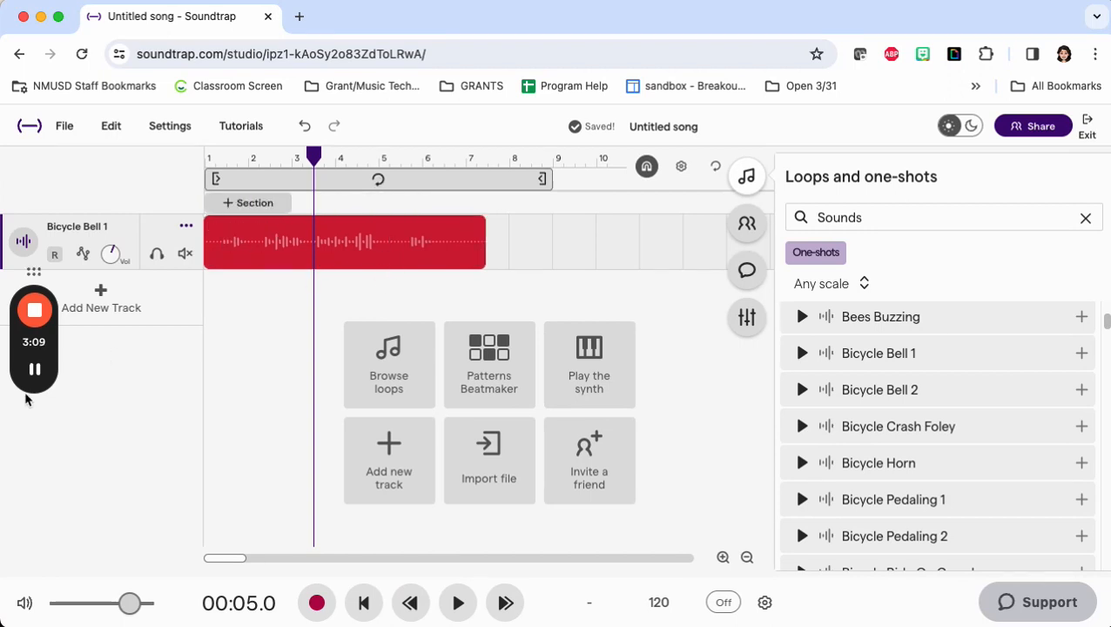
{"action": "left_click", "coordinate": [29, 508]}
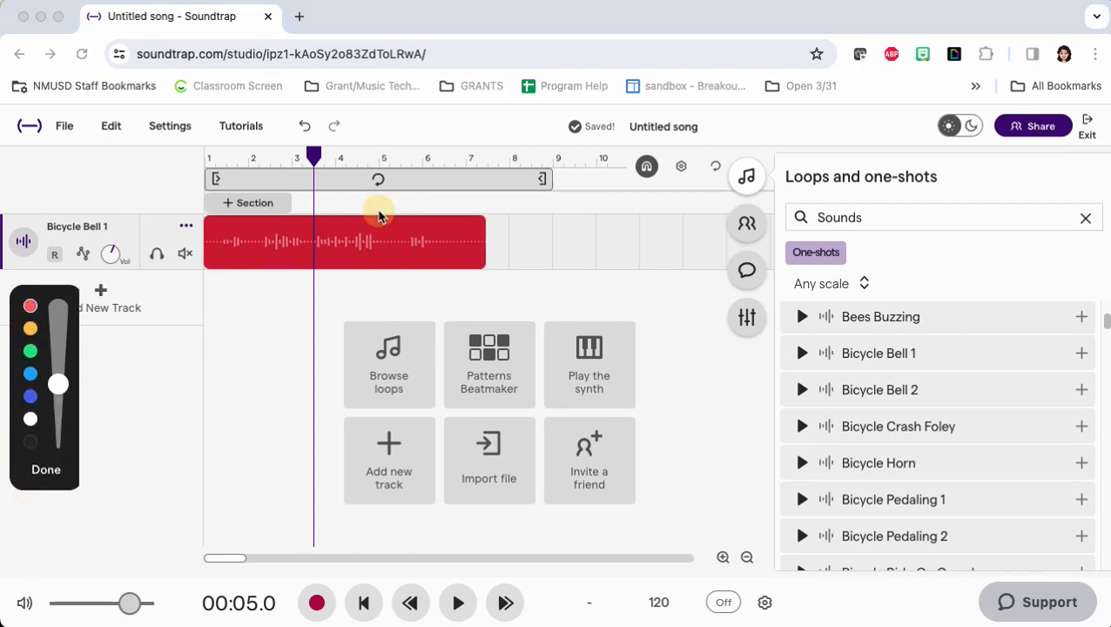
{"action": "mouse_move", "coordinate": [376, 218]}
{"action": "left_mouse_down"}
{"action": "mouse_move", "coordinate": [318, 278]}
{"action": "mouse_move", "coordinate": [293, 261]}
{"action": "mouse_move", "coordinate": [366, 174]}
{"action": "left_mouse_up"}
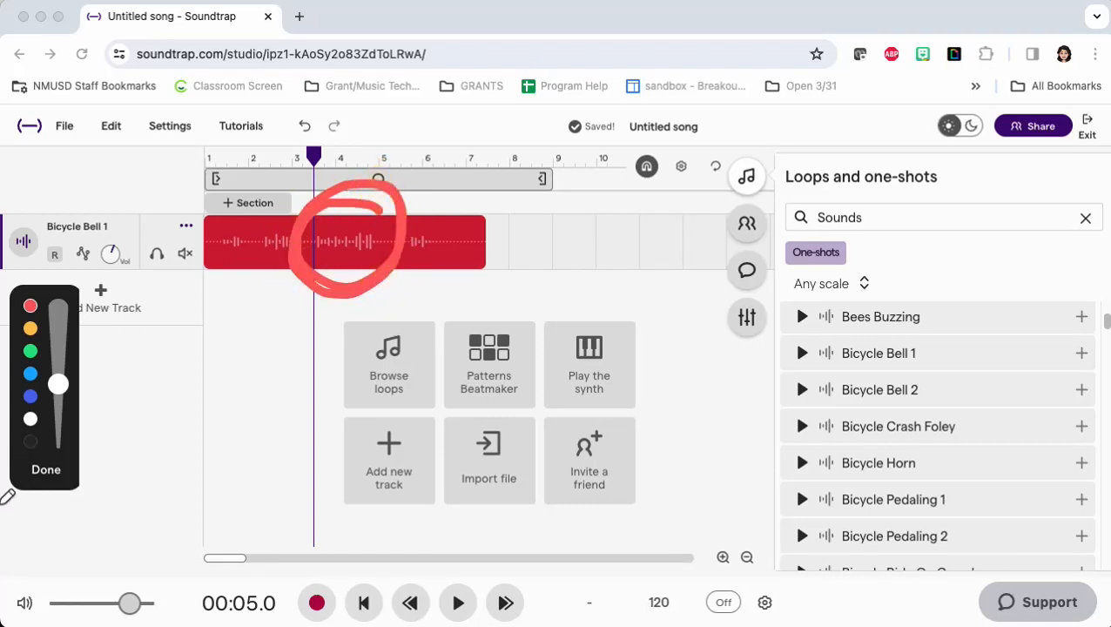
{"action": "left_click", "coordinate": [38, 482]}
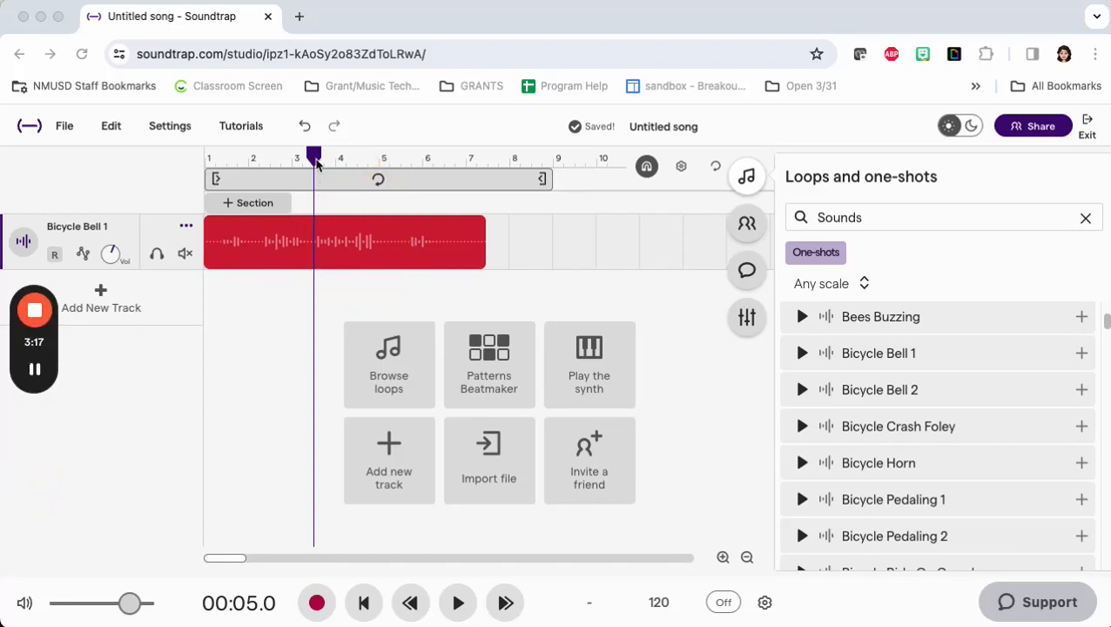
Step: Split the Bicycle Bell 1 region at the 00:05.0 playhead position
{"action": "mouse_move", "coordinate": [312, 158]}
{"action": "left_mouse_down"}
{"action": "mouse_move", "coordinate": [336, 160]}
{"action": "mouse_move", "coordinate": [317, 168]}
{"action": "left_mouse_up"}
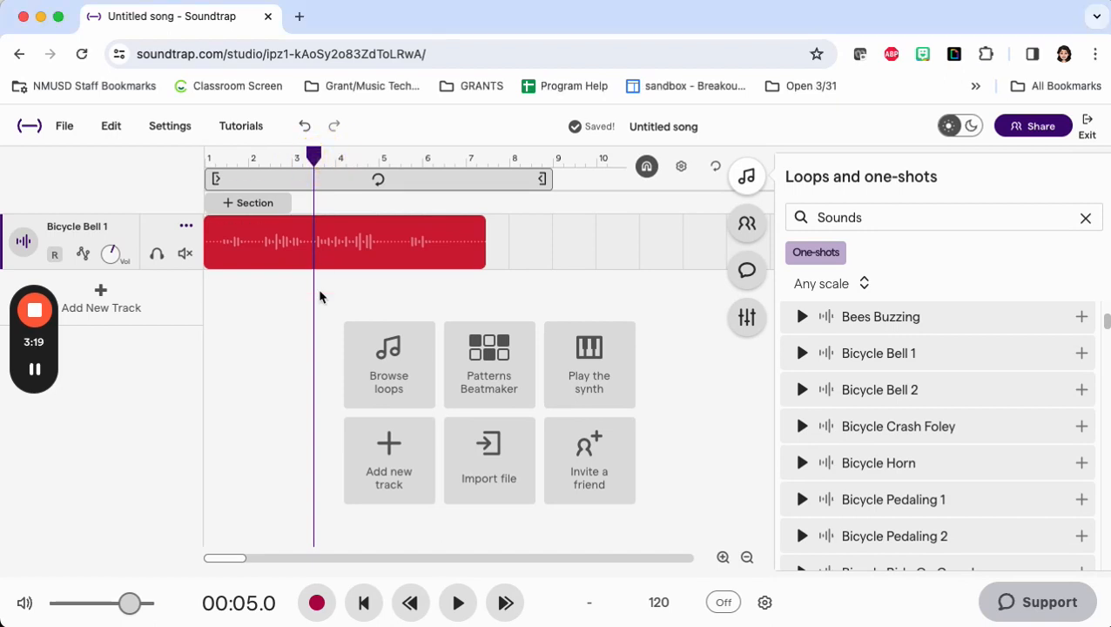
{"action": "right_click", "coordinate": [313, 232]}
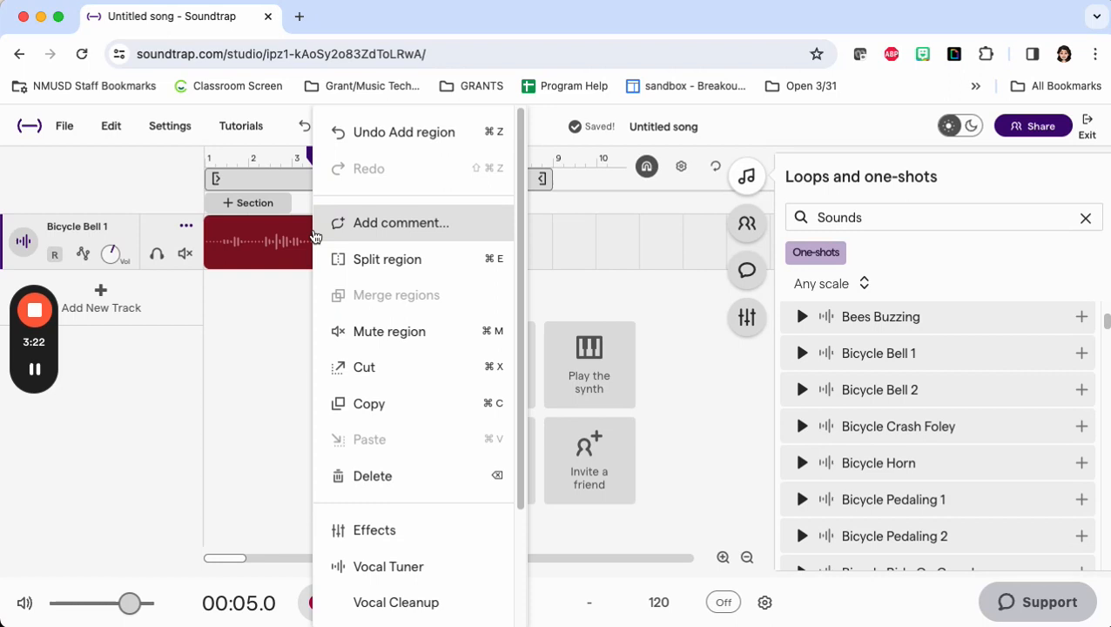
{"action": "left_click", "coordinate": [361, 259]}
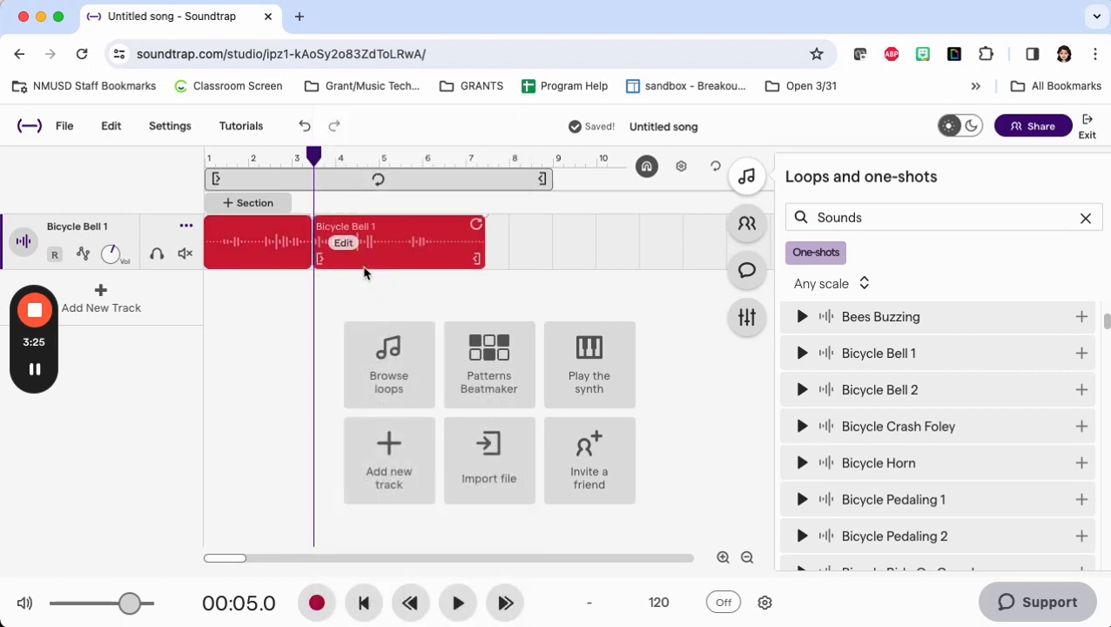
Step: Split the second Bicycle Bell 1 region at 00:08.0
{"action": "left_click_drag", "start_coordinate": [313, 155], "coordinate": [380, 159]}
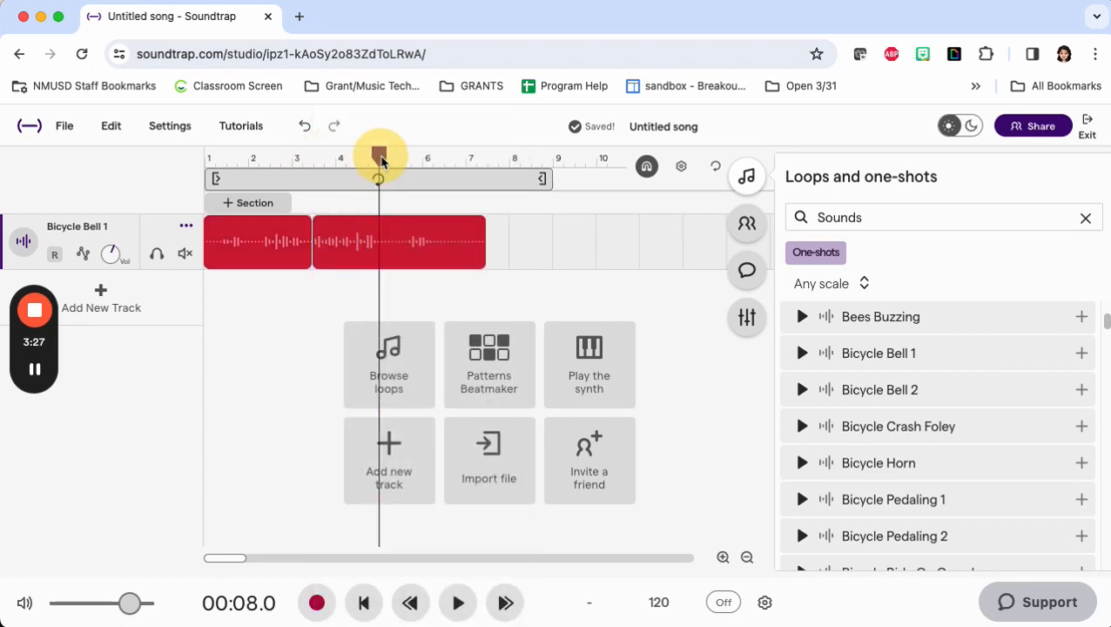
{"action": "right_click", "coordinate": [379, 233]}
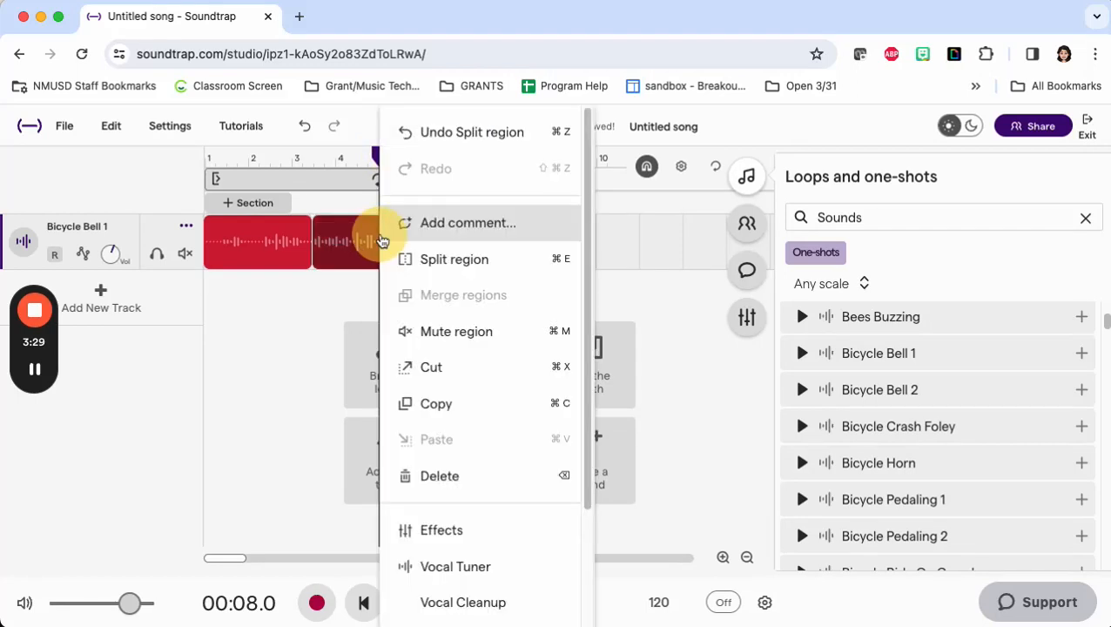
{"action": "left_click", "coordinate": [415, 266]}
Step: Delete the first and last Bicycle Bell 1 regions and move the remaining middle region to the start of the timeline
{"action": "left_click", "coordinate": [266, 263]}
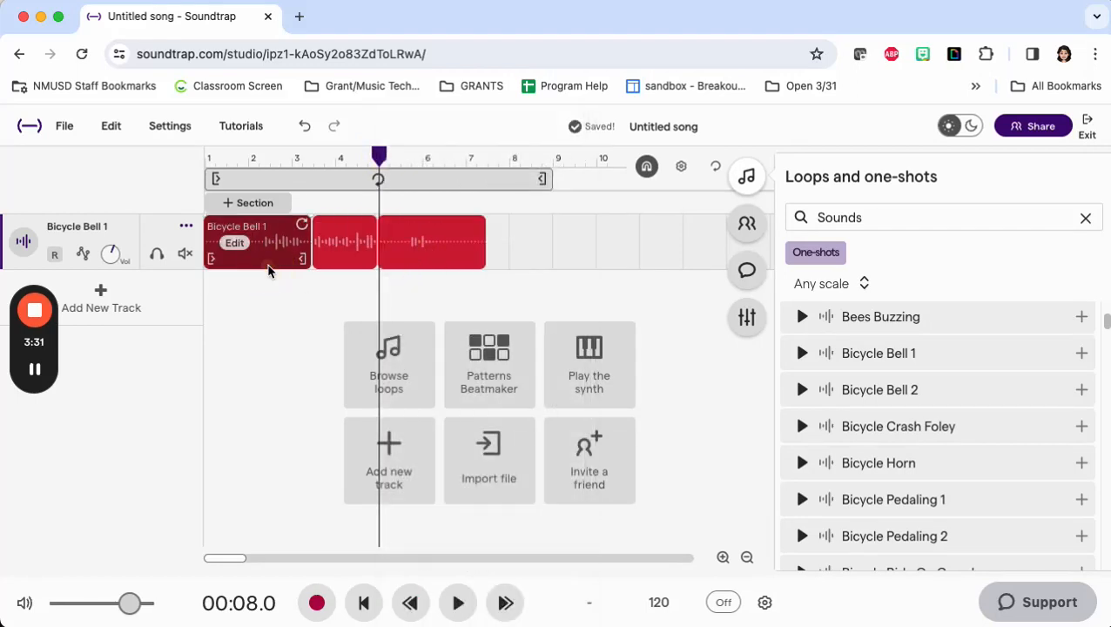
{"action": "key", "text": "Delete"}
{"action": "left_click", "coordinate": [410, 268]}
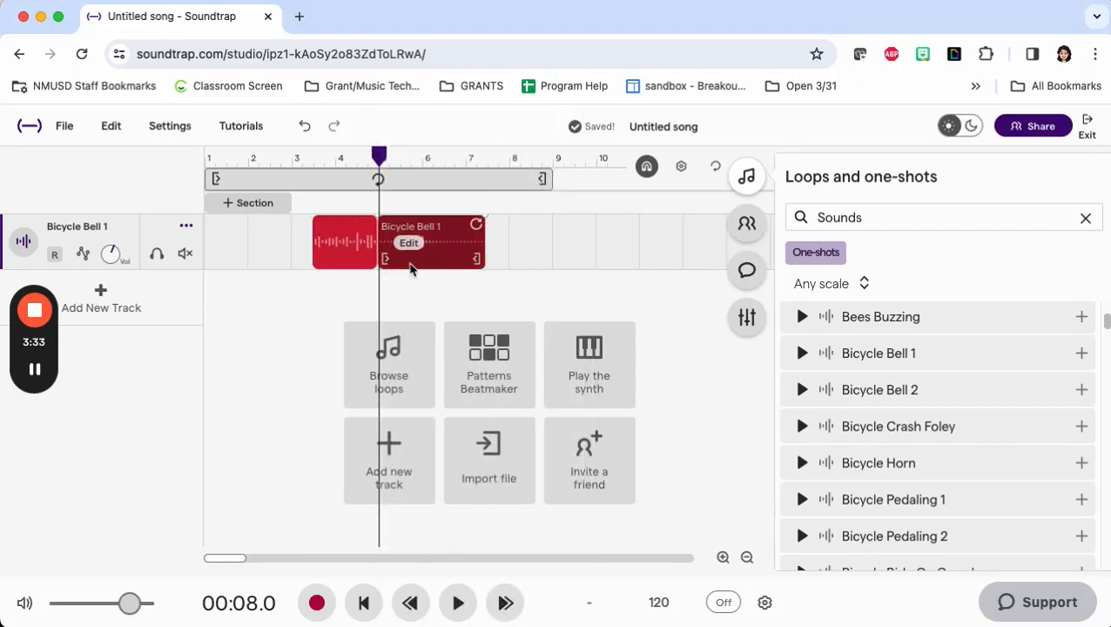
{"action": "key", "text": "Delete"}
{"action": "left_click", "coordinate": [348, 235]}
{"action": "left_click_drag", "start_coordinate": [344, 233], "coordinate": [235, 233]}
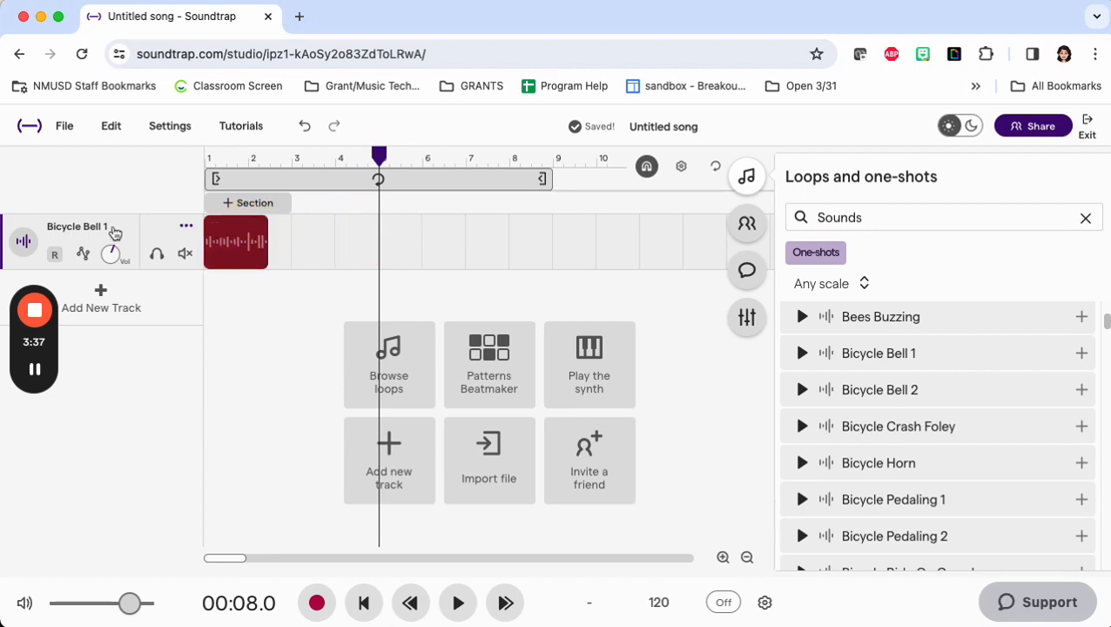
Step: Rename the Bicycle Bell 1 track as "Must Use - Bell"
{"action": "left_click", "coordinate": [185, 225]}
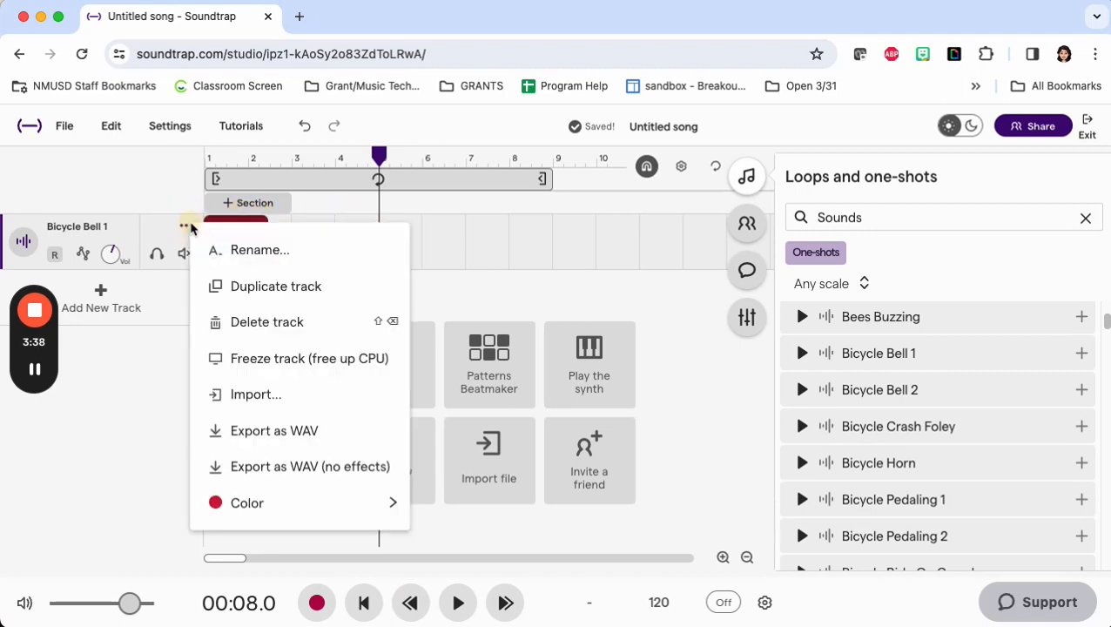
{"action": "left_click", "coordinate": [250, 255]}
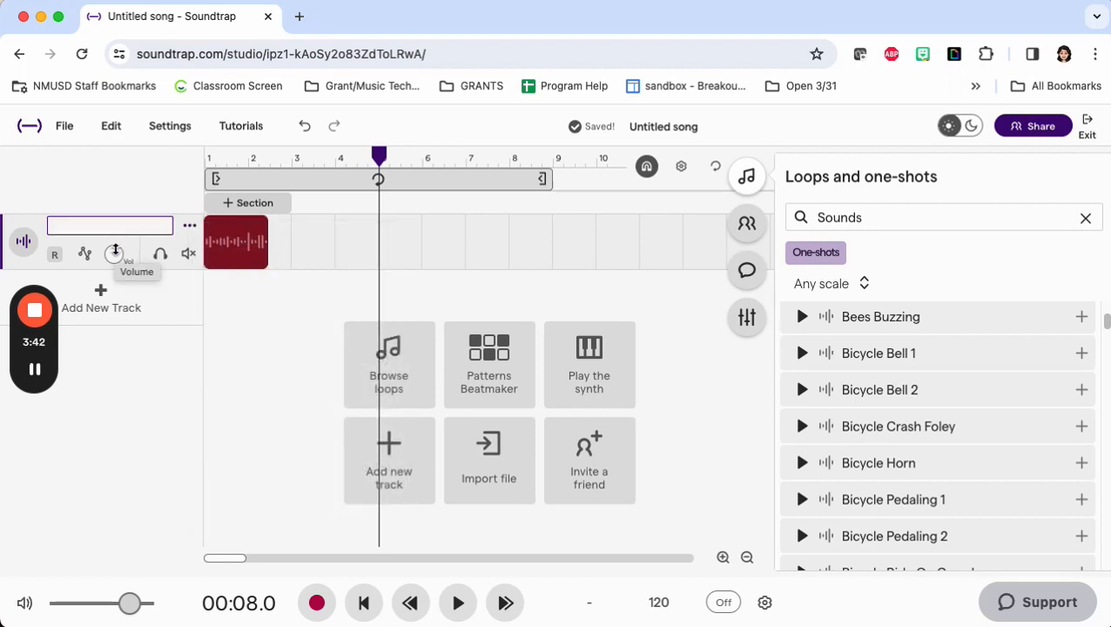
{"action": "type", "text": "Mu"}
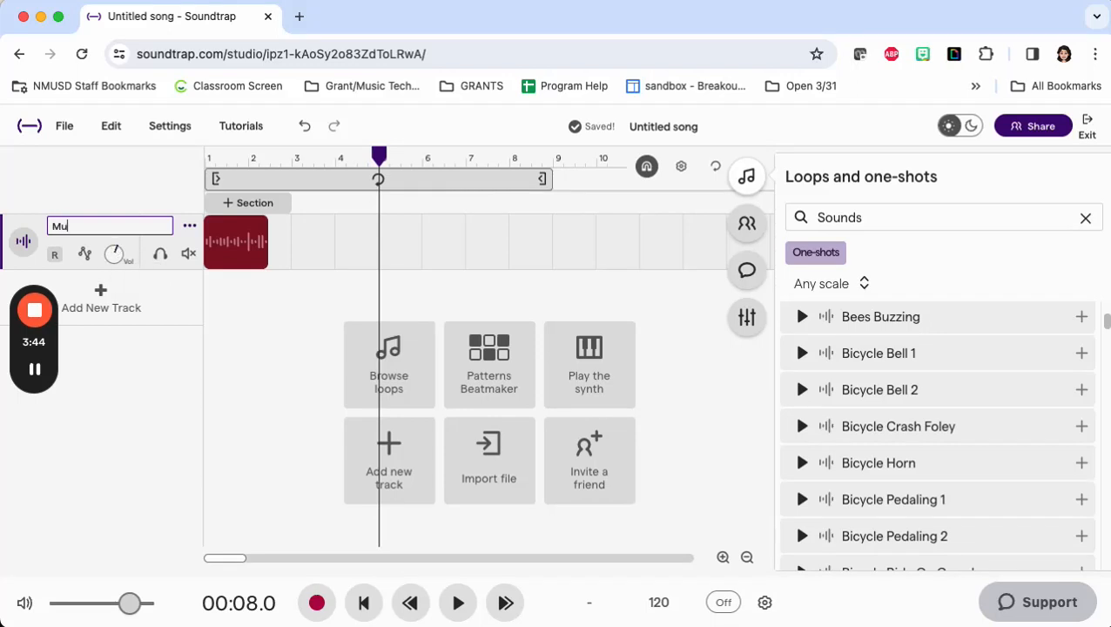
{"action": "type", "text": "st Use - Bell"}
{"action": "left_click", "coordinate": [168, 414]}
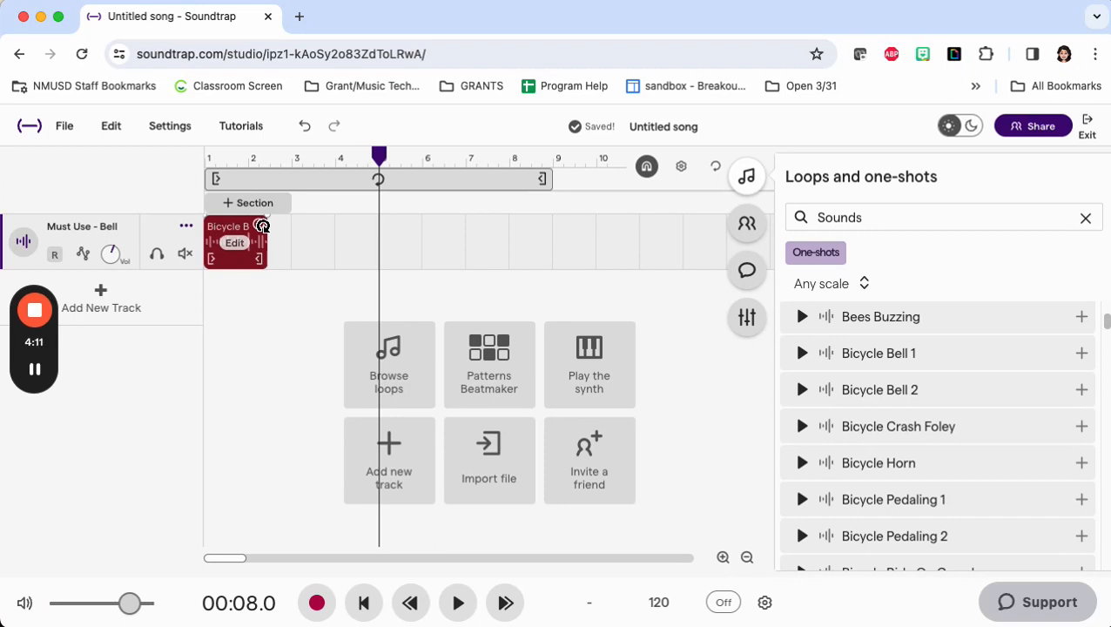
Step: Clear the sound search, close the loops library and return the playhead to 00:00.0
{"action": "left_click", "coordinate": [1085, 218]}
{"action": "left_click", "coordinate": [746, 178]}
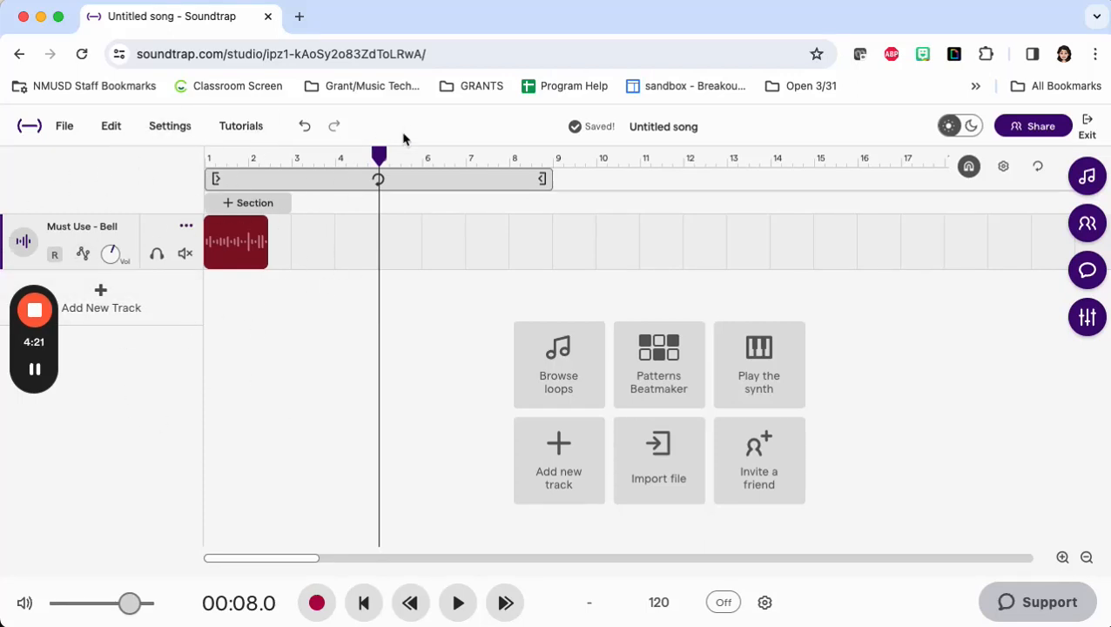
{"action": "left_click_drag", "start_coordinate": [377, 159], "coordinate": [206, 155]}
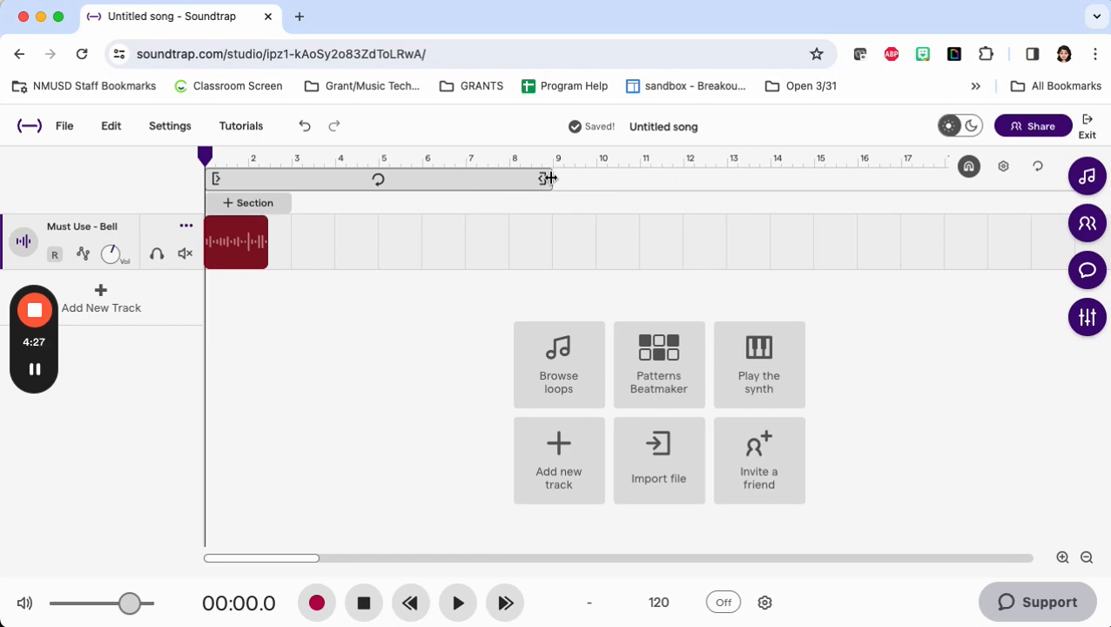
Step: Extend the timeline's loop range to end at bar 10 and turn looping on
{"action": "left_click_drag", "start_coordinate": [549, 177], "coordinate": [590, 174]}
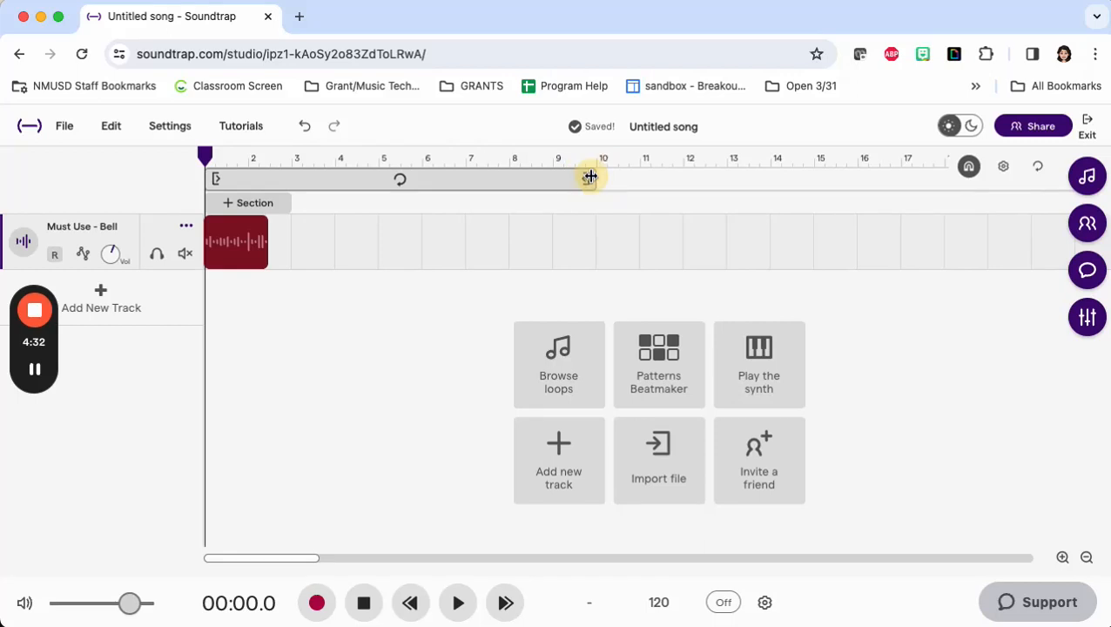
{"action": "left_click", "coordinate": [399, 180]}
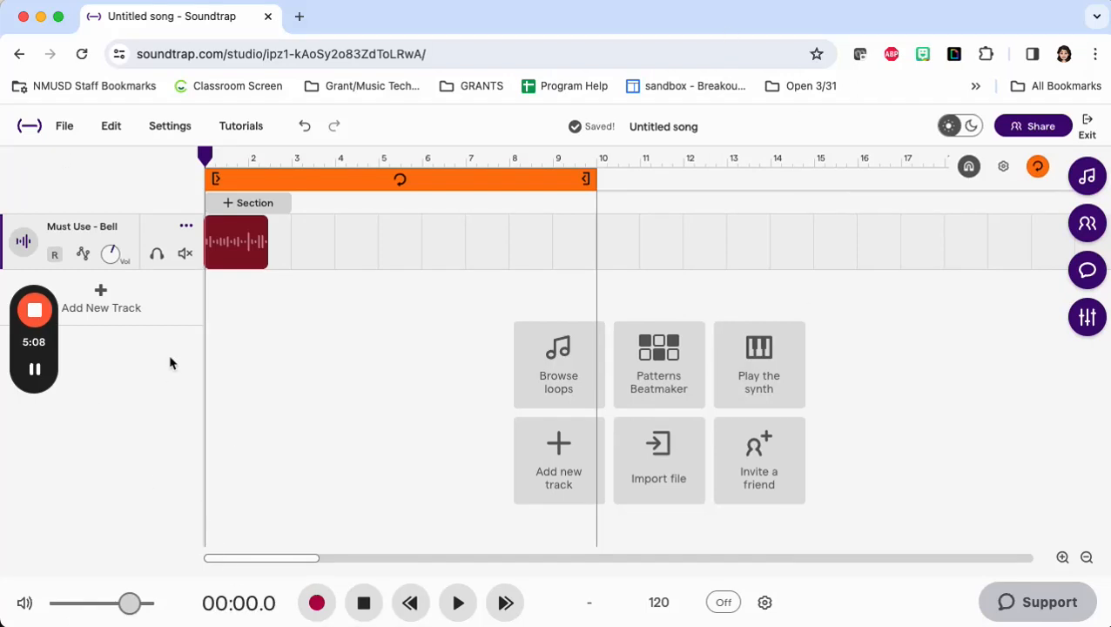
Step: Rename the untitled song as "Sound Effect Project"
{"action": "left_click", "coordinate": [654, 127]}
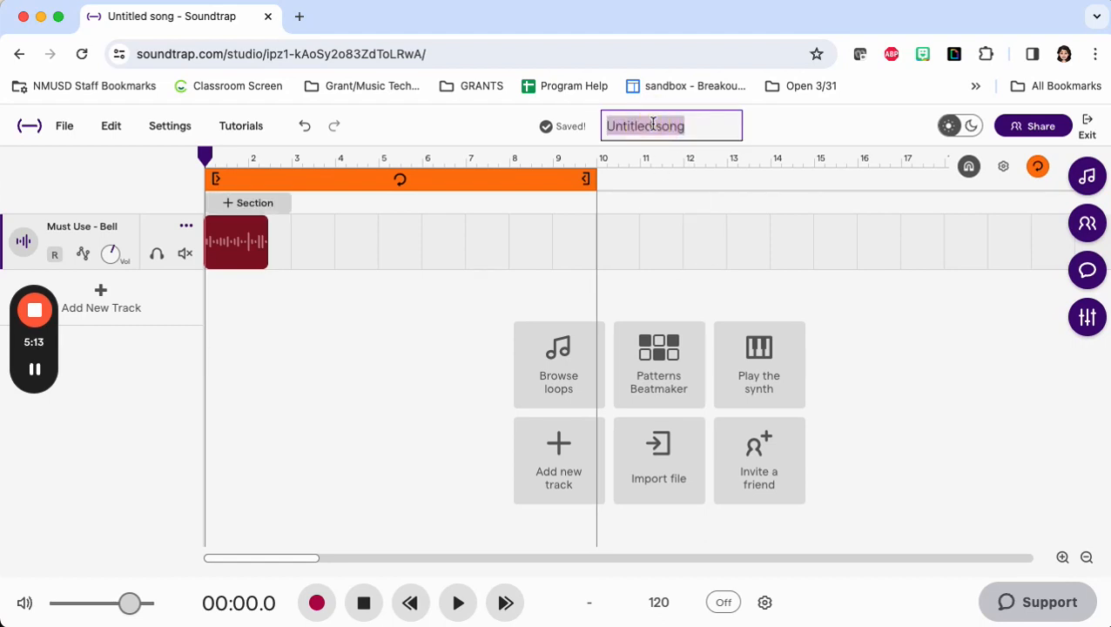
{"action": "type", "text": "Soun"}
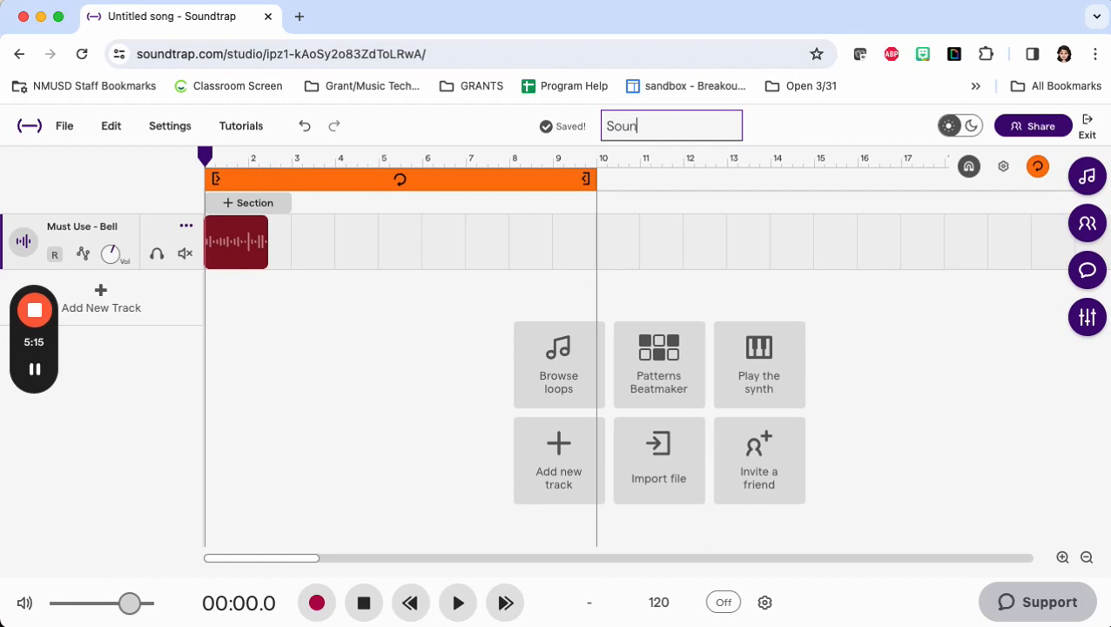
{"action": "type", "text": "d Efferct"}
{"action": "key", "text": "BackSpace"}
{"action": "key", "text": "BackSpace"}
{"action": "key", "text": "BackSpace"}
{"action": "key", "text": "BackSpace"}
{"action": "key", "text": "BackSpace"}
{"action": "type", "text": "ect p"}
{"action": "key", "text": "Return"}
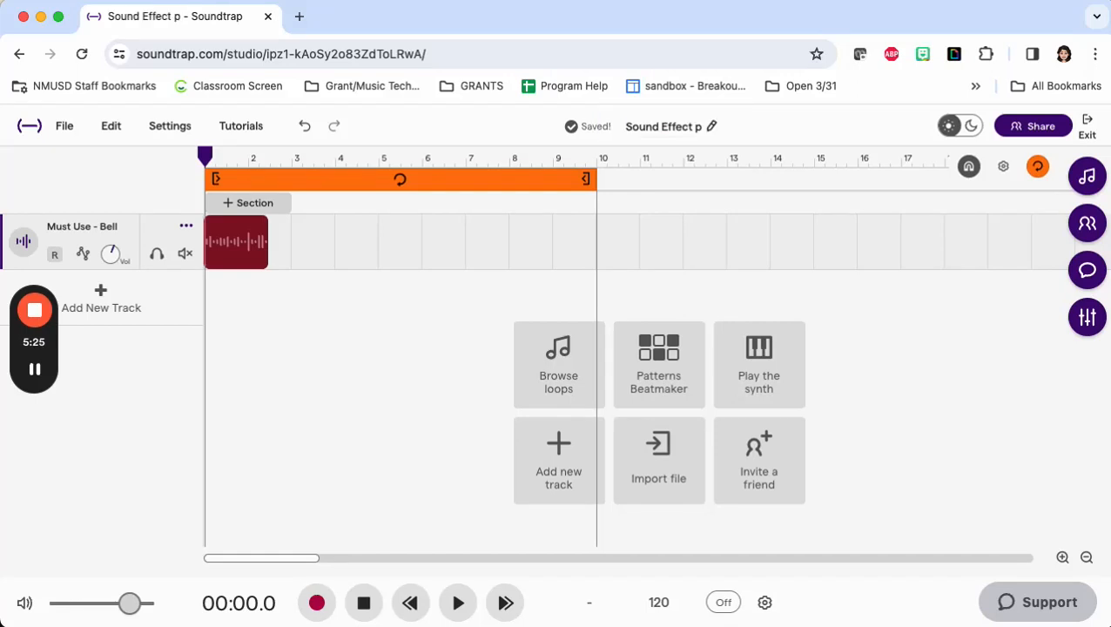
{"action": "left_click", "coordinate": [689, 125]}
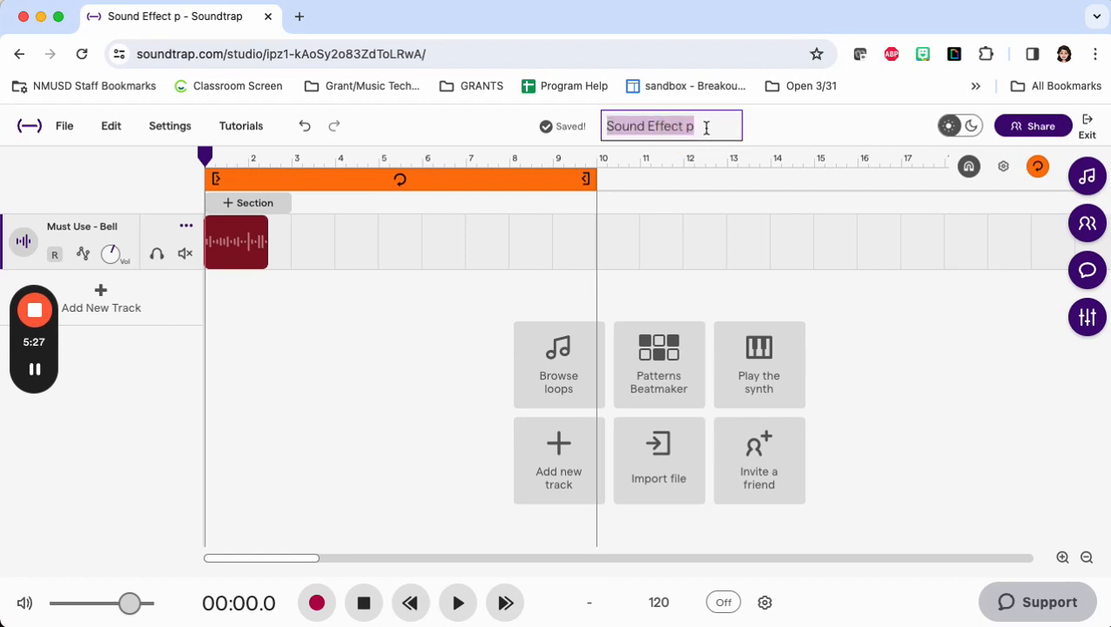
{"action": "left_click", "coordinate": [706, 127]}
{"action": "key", "text": "BackSpace"}
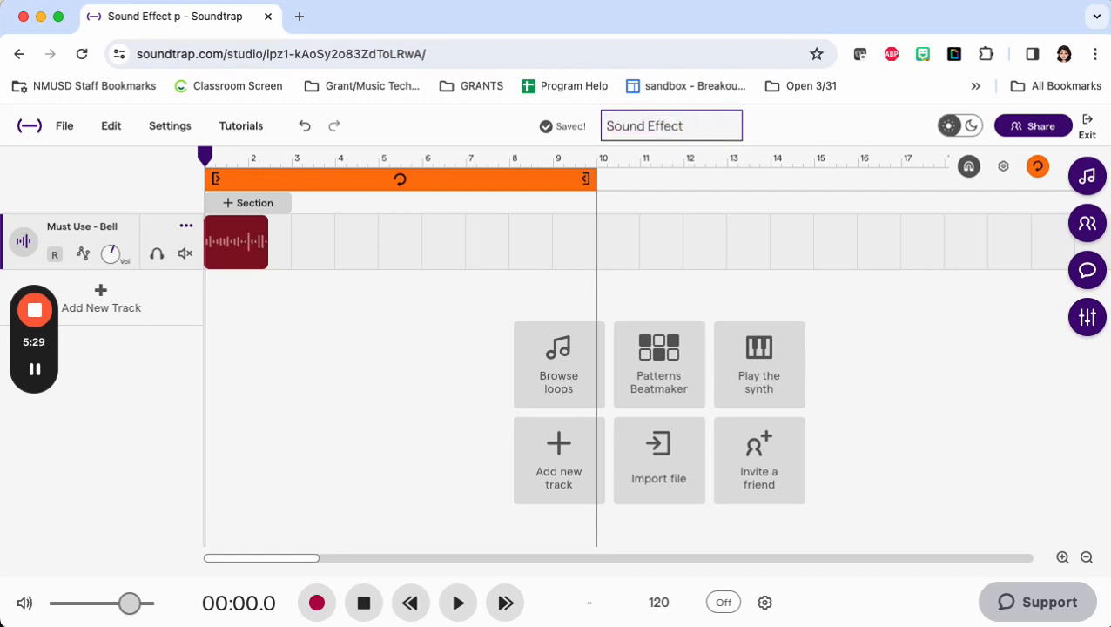
{"action": "type", "text": "Project"}
{"action": "left_click", "coordinate": [844, 125]}
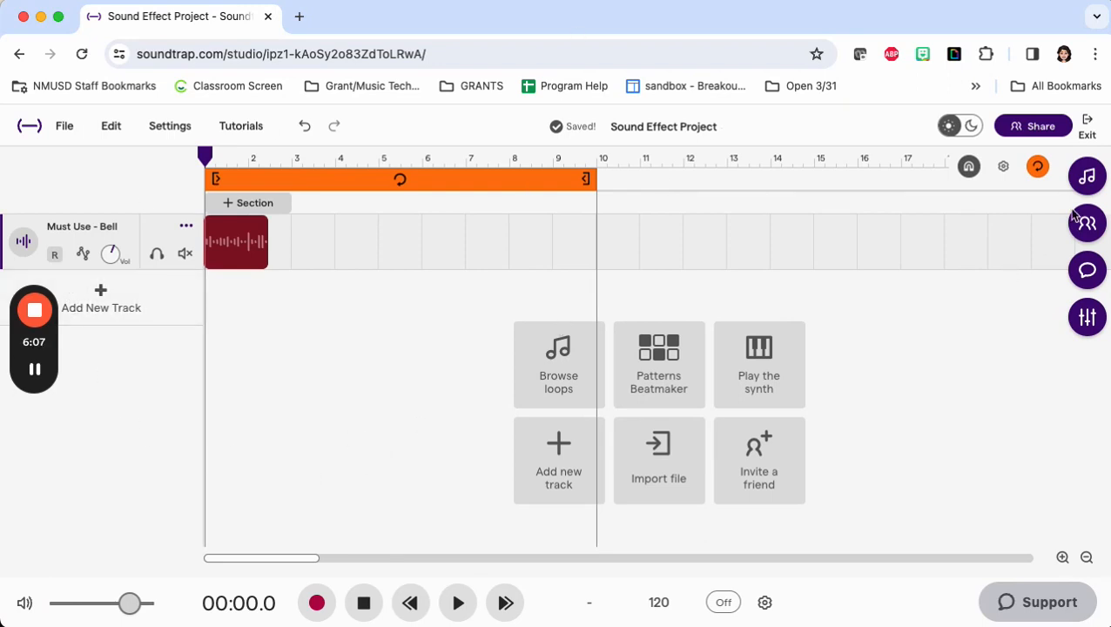
Step: Exit the studio to the projects list and reopen Sound Effect Project from there
{"action": "left_click", "coordinate": [1086, 129]}
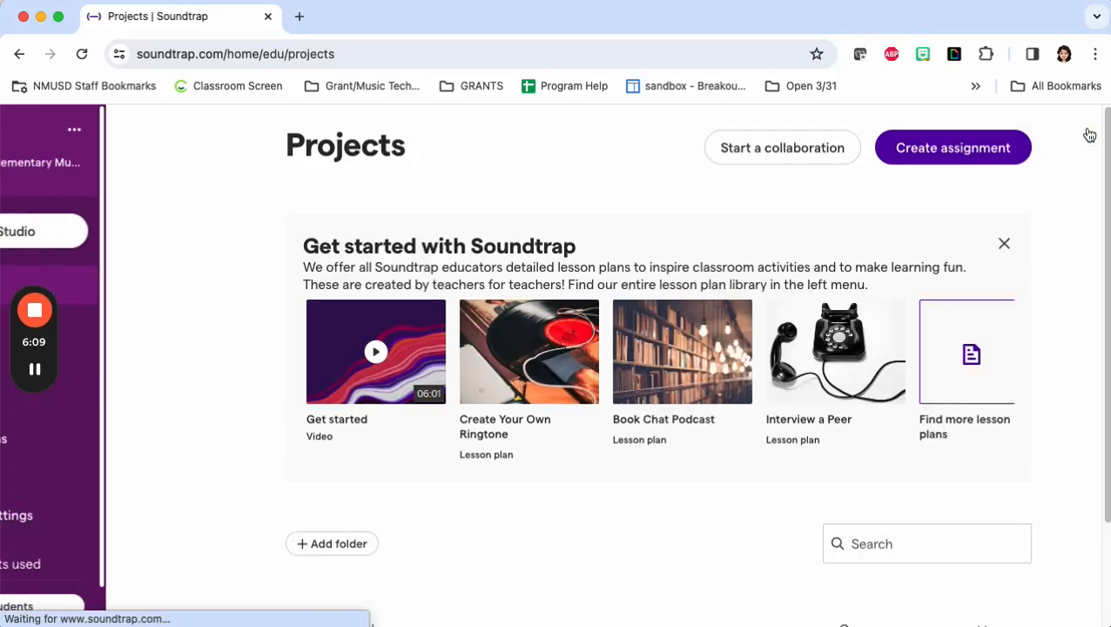
{"action": "scroll", "coordinate": [791, 328], "scroll_direction": "down", "scroll_amount": 5}
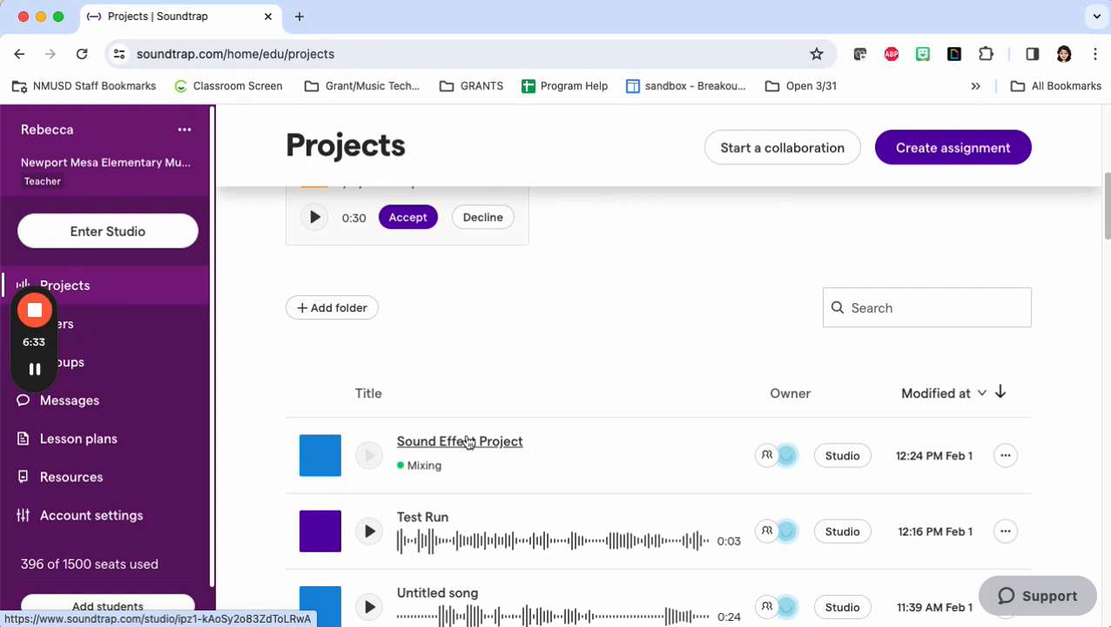
{"action": "scroll", "coordinate": [467, 441], "scroll_direction": "down", "scroll_amount": 1}
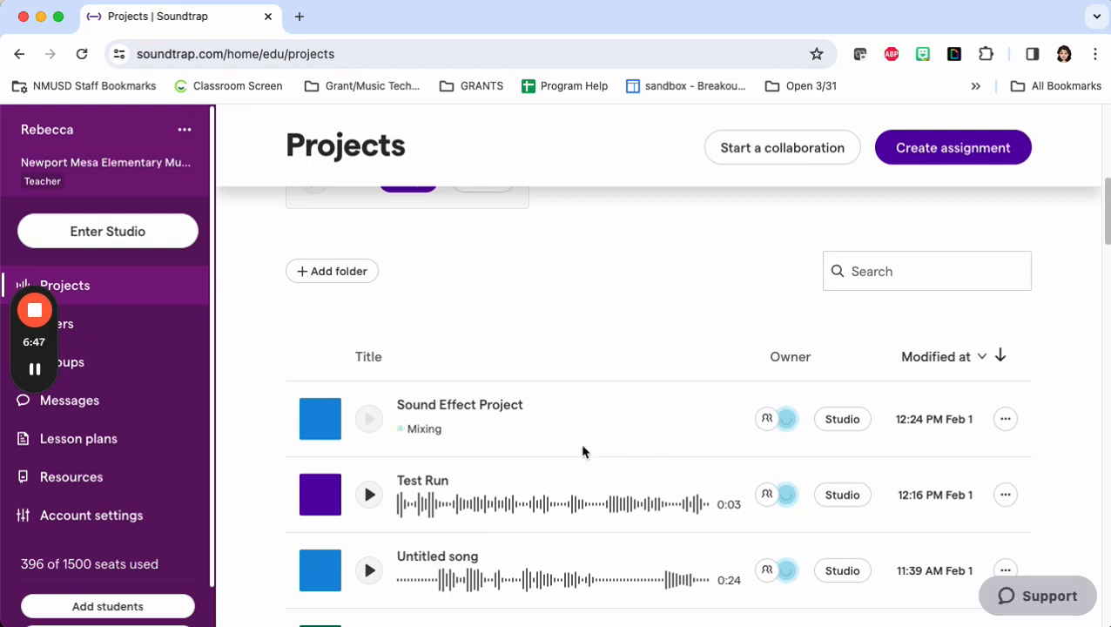
{"action": "left_click", "coordinate": [498, 405]}
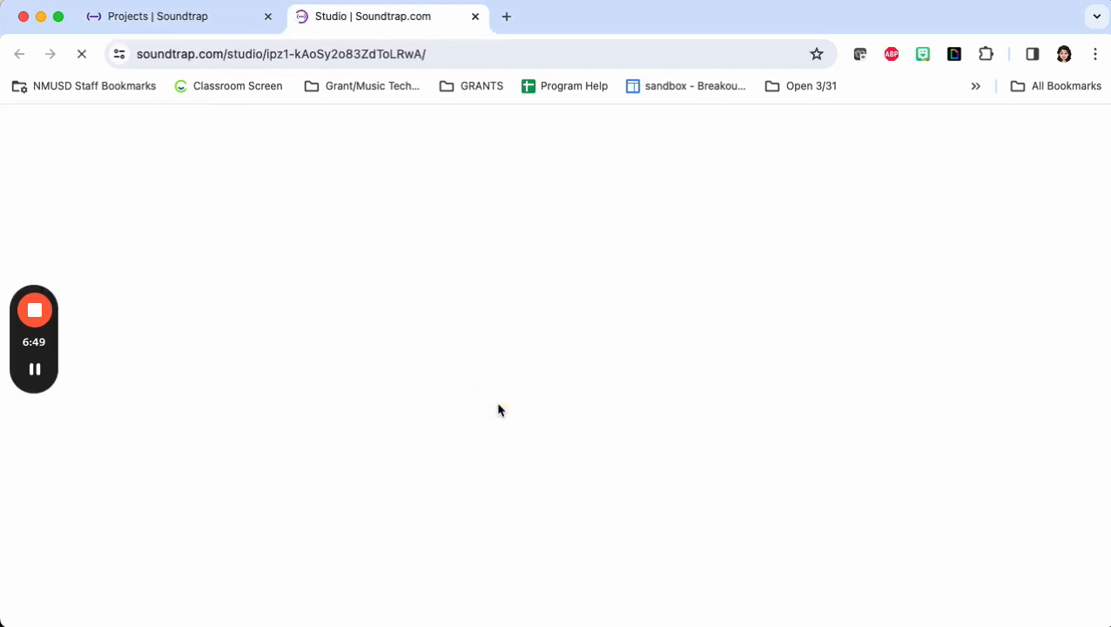